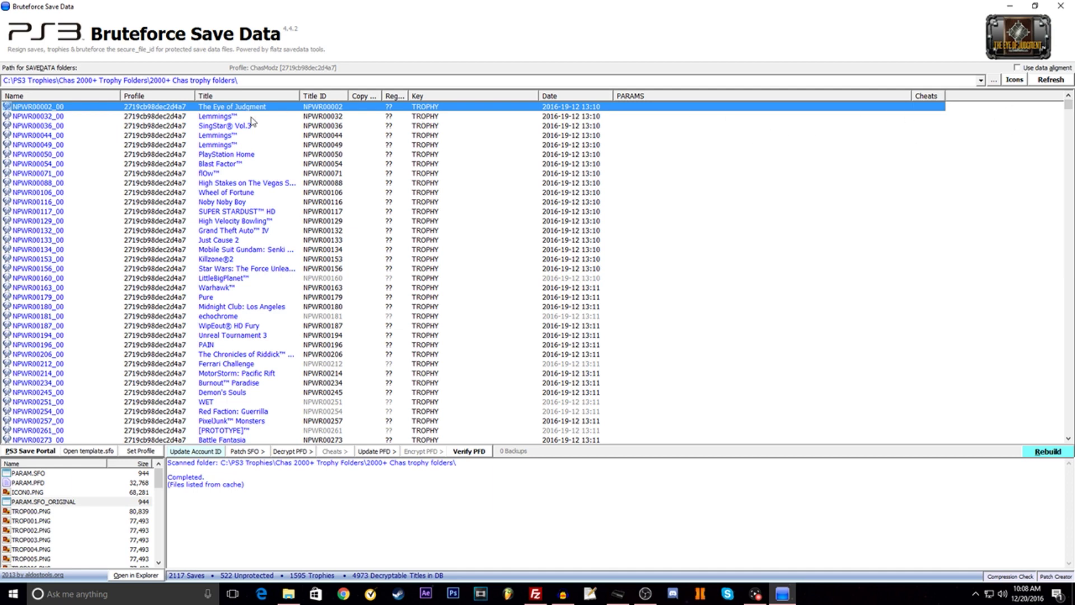
- Look through the profiles and key status of the listed trophy folders, ending back at the first entry
scroll(501, 173, down, 17)
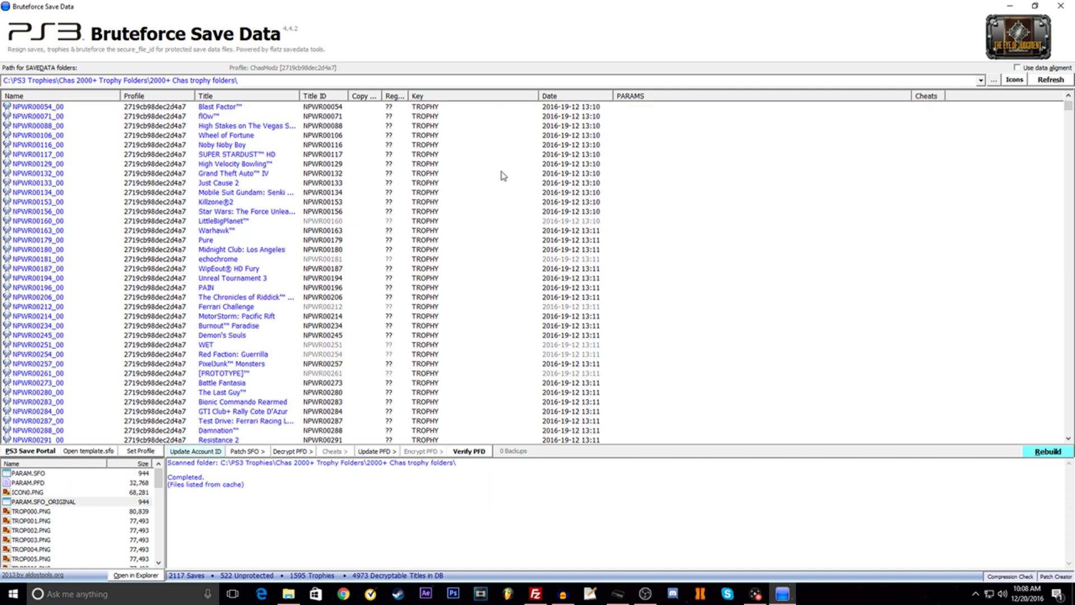
scroll(135, 252, down, 10)
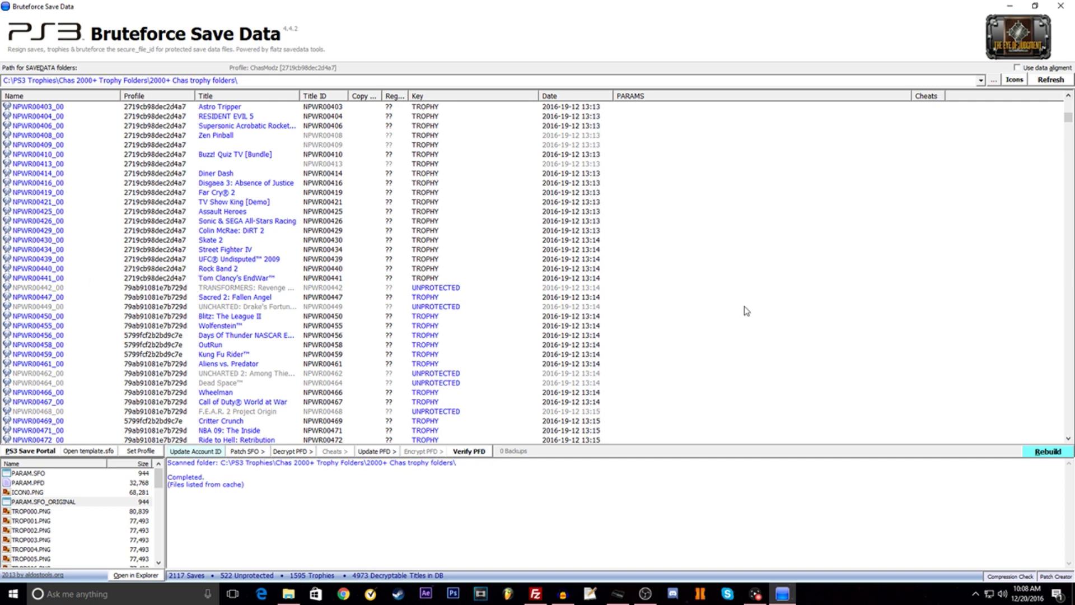
scroll(202, 266, up, 15)
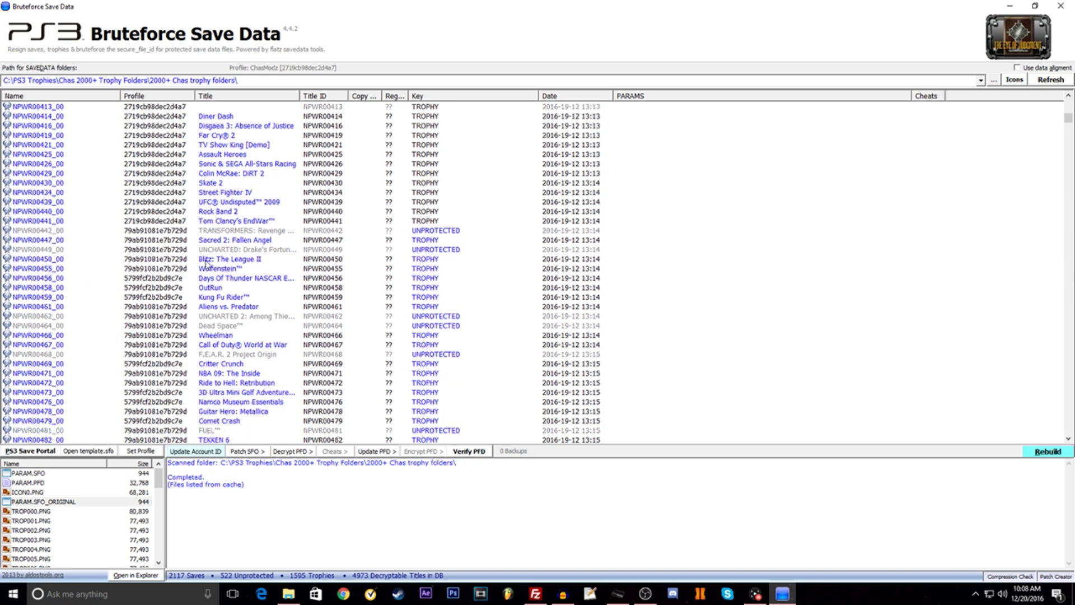
scroll(640, 200, up, 11)
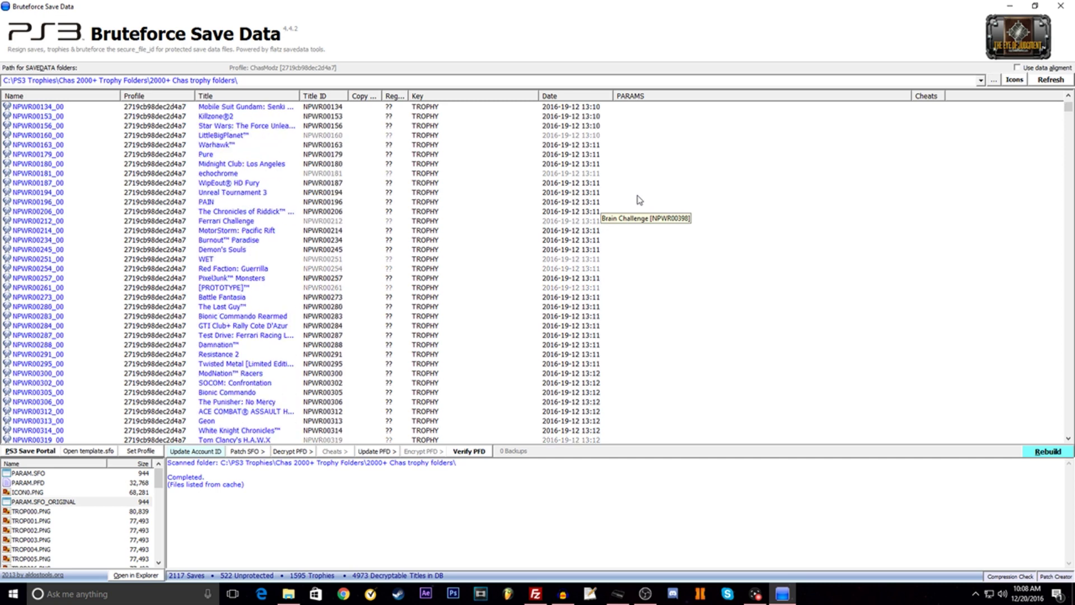
key(Home)
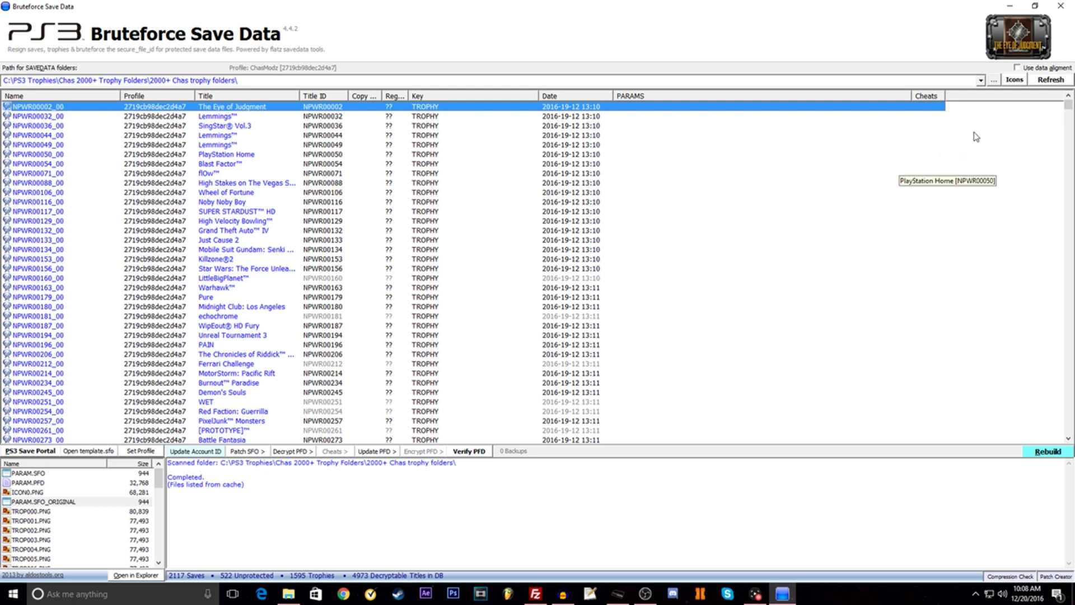
- Switch to FileZilla and connect to the PS3 at 10.0.0.13 using the saved quick connection
click(535, 594)
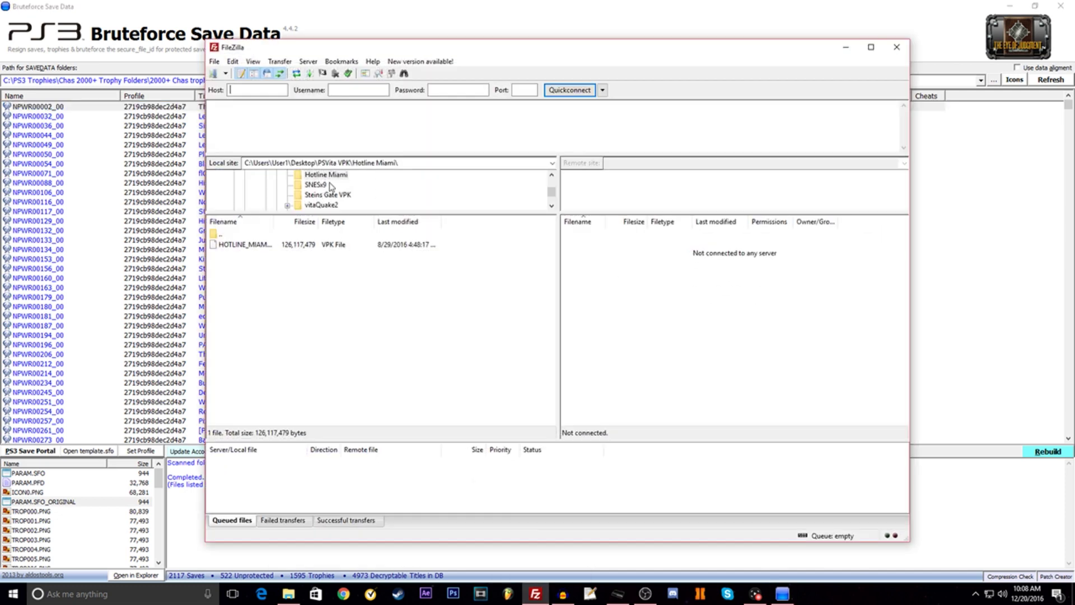
drag(206, 42, 160, 18)
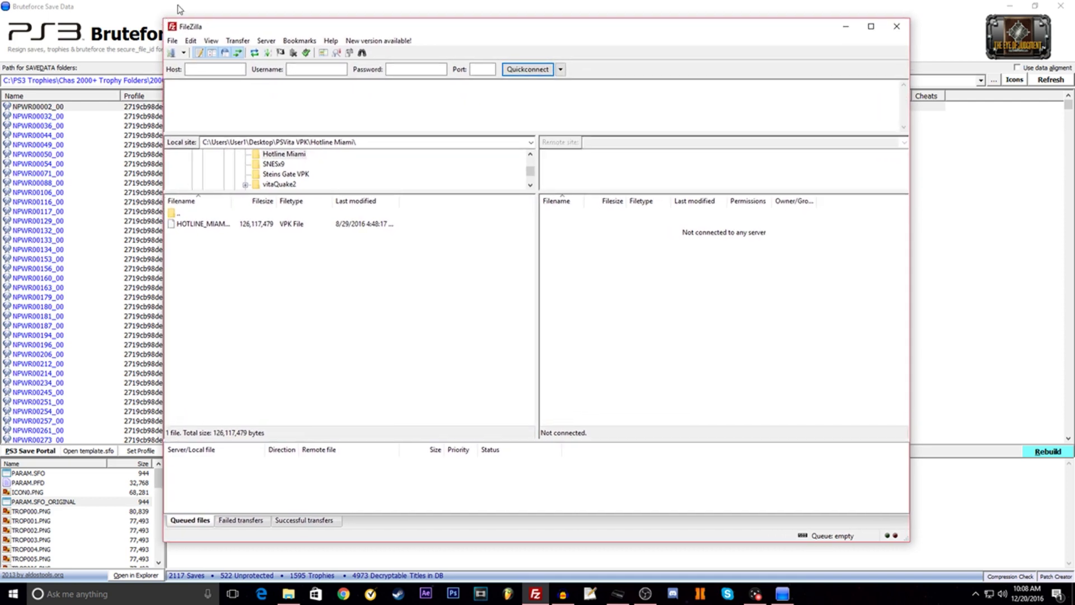
drag(356, 29, 401, 38)
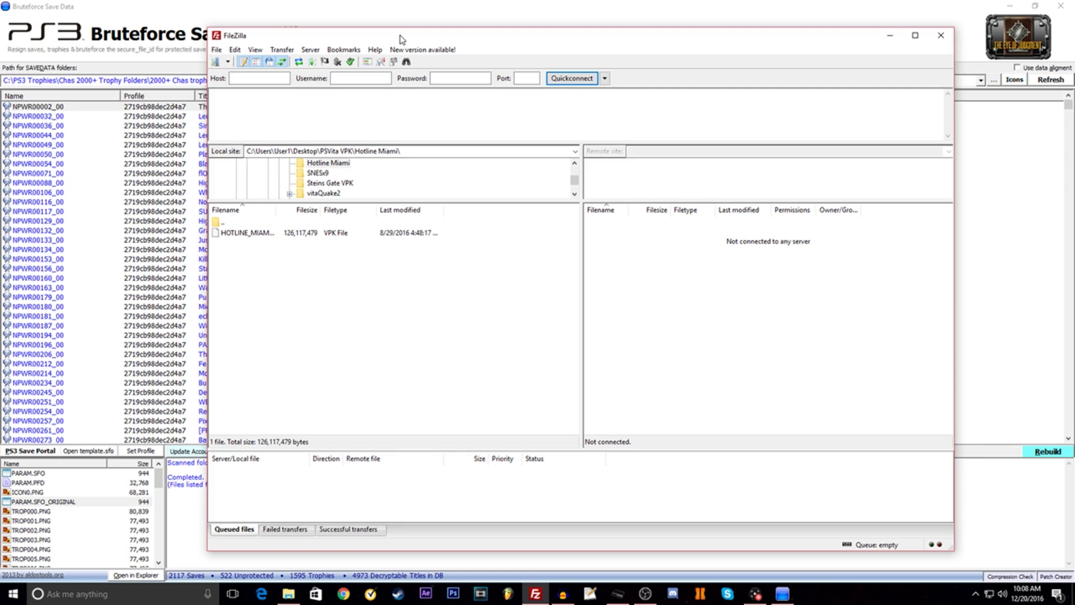
click(605, 78)
click(630, 137)
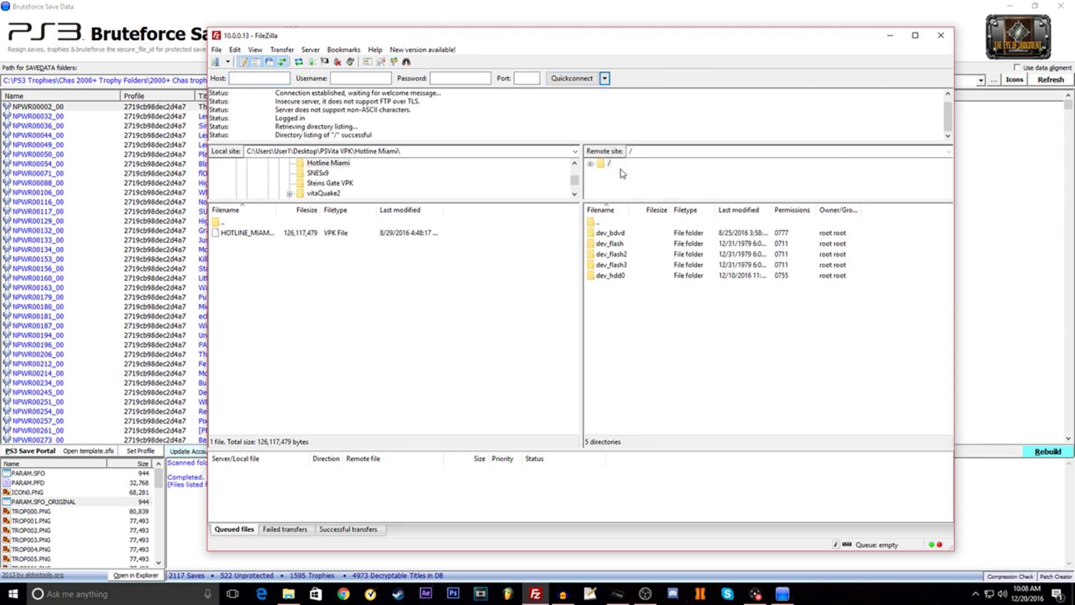
- Open the /dev_hdd0/home folder on the PS3
double_click(616, 275)
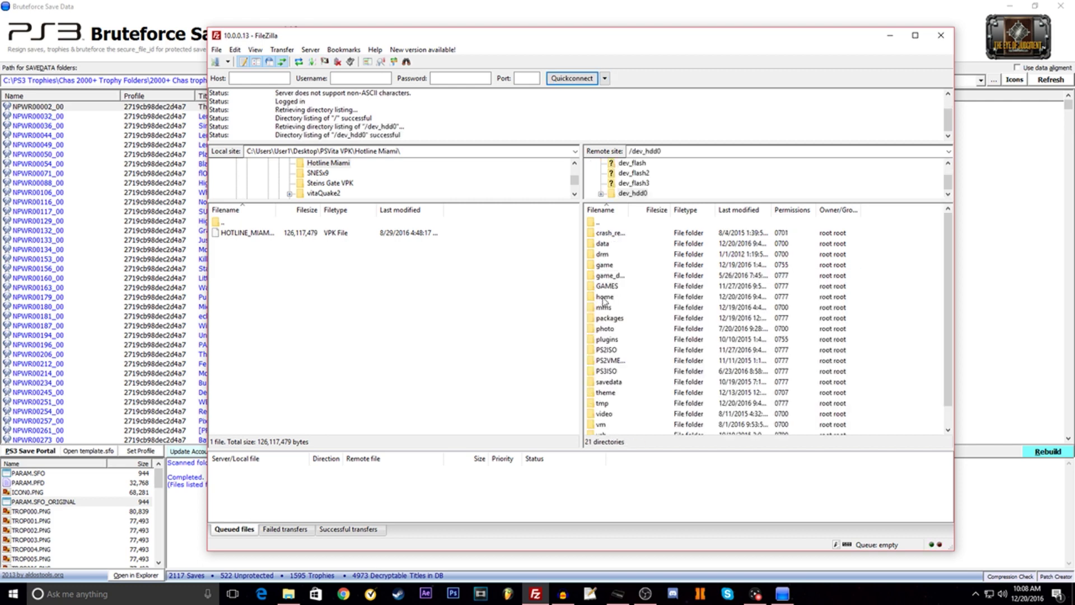
double_click(603, 297)
drag(638, 374, 611, 386)
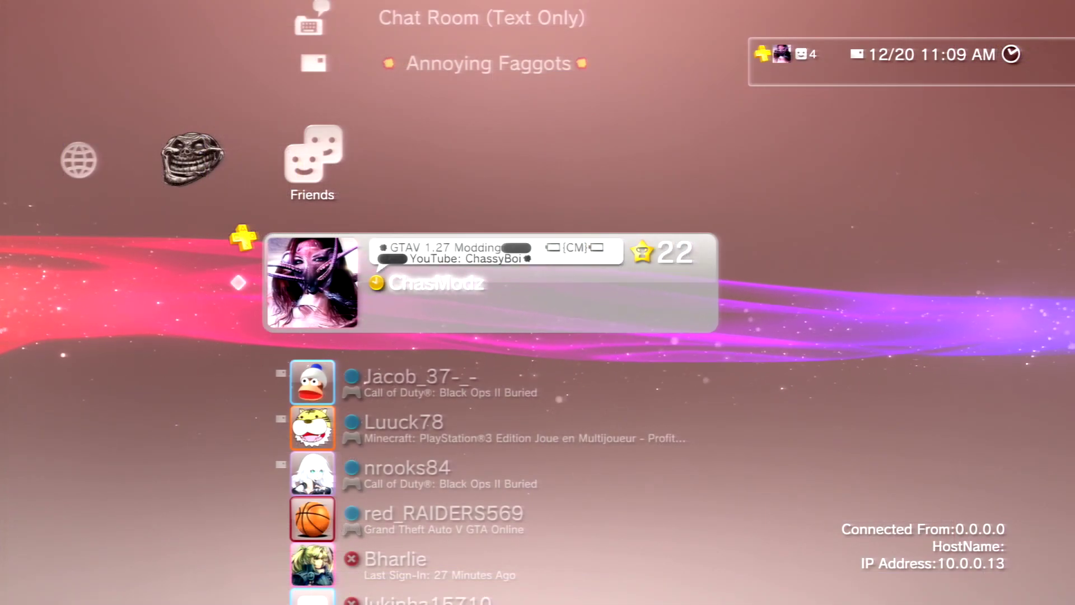
- Check the signed-in account's position in the PS3 Users list, then return to the Friends category
key(Left)
key(Left)
key(Left)
key(Left)
key(Left)
key(Left)
key(Left)
key(Left)
key(Left)
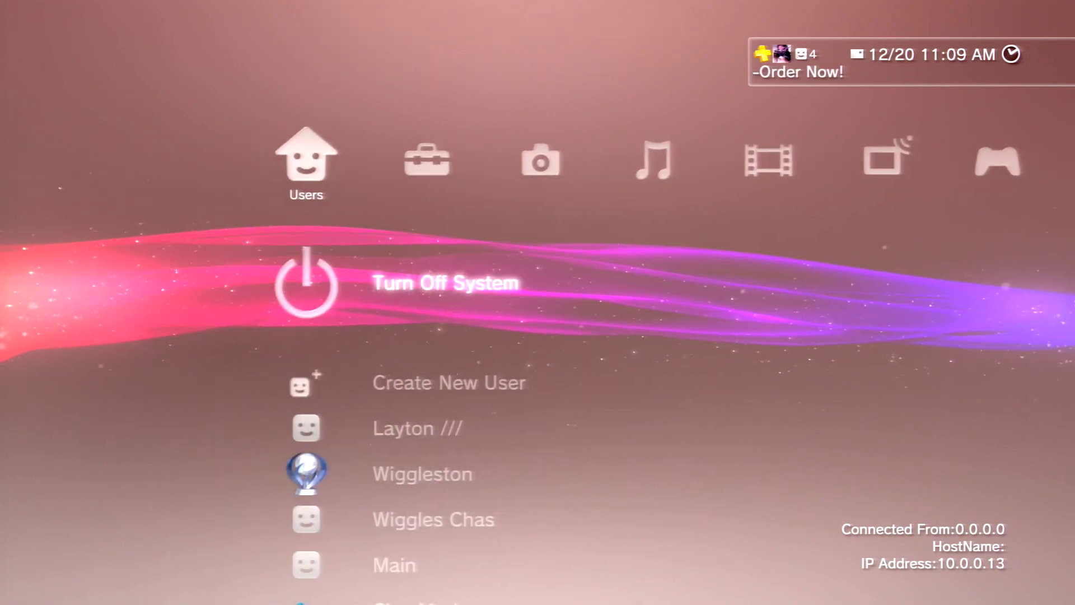
key(Down)
key(Down)
key(Down)
key(Down)
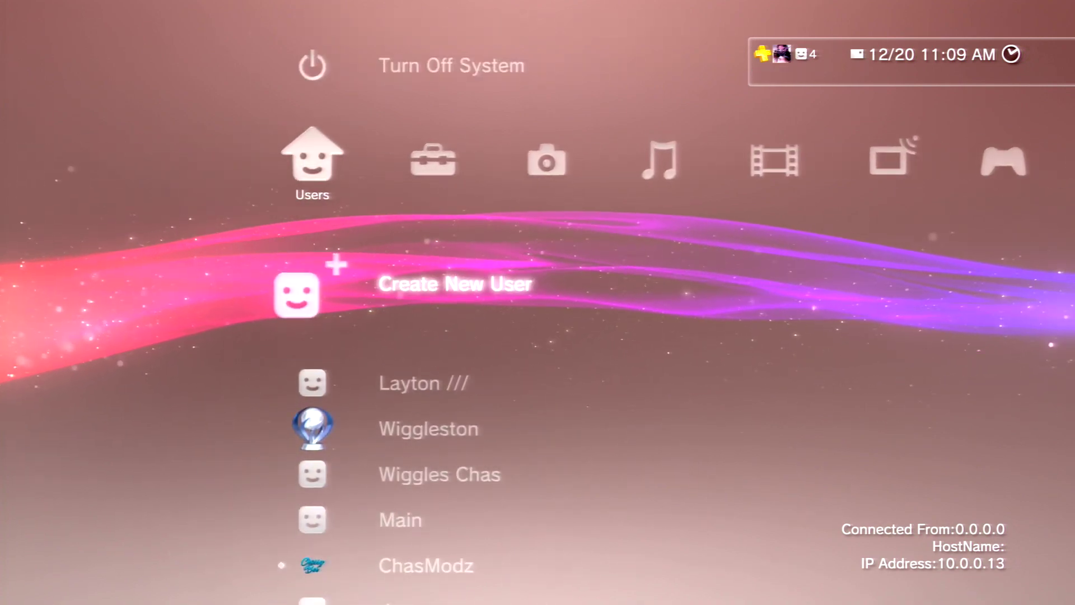
key(Down)
key(Down)
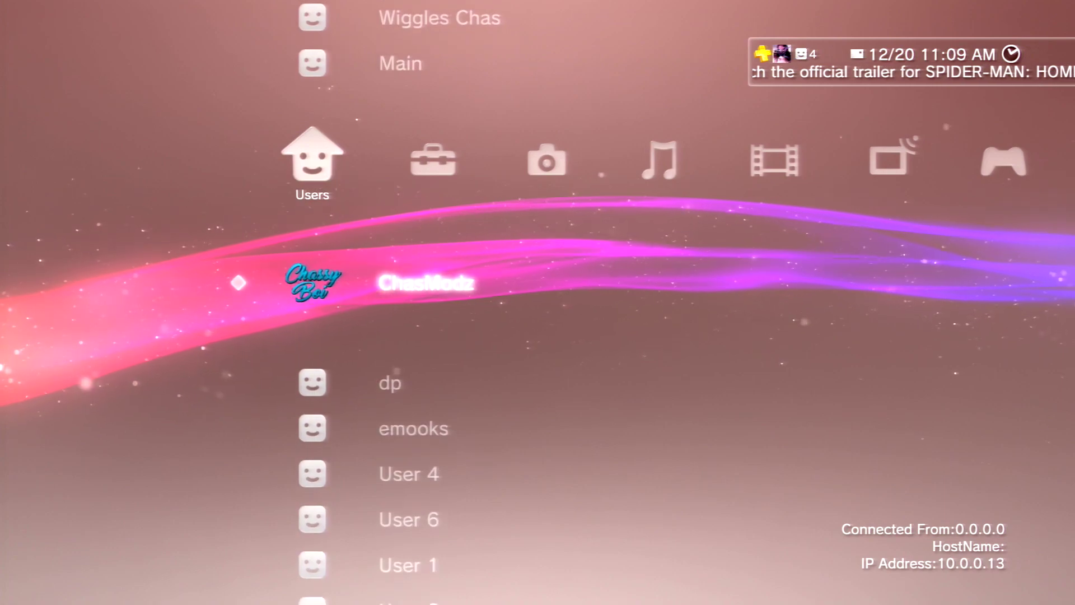
key(Right)
key(Right)
key(Right)
key(Right)
key(Right)
key(Right)
key(Right)
key(Right)
key(Right)
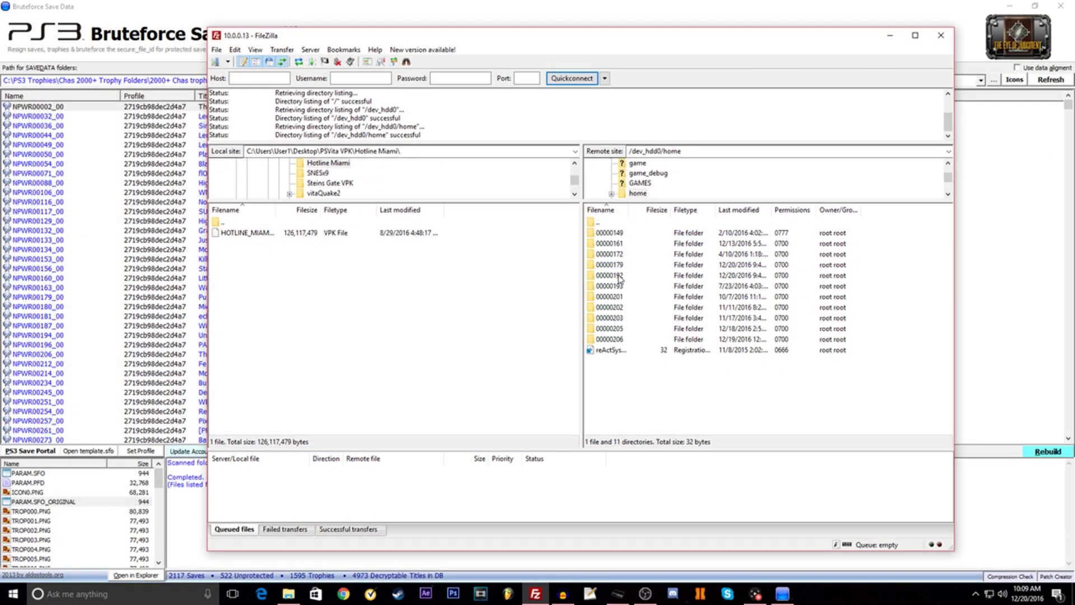
- Open savedata/BLUS30838-AUTO- inside user folder 00000192 and select its PARAM.SFO file
double_click(610, 275)
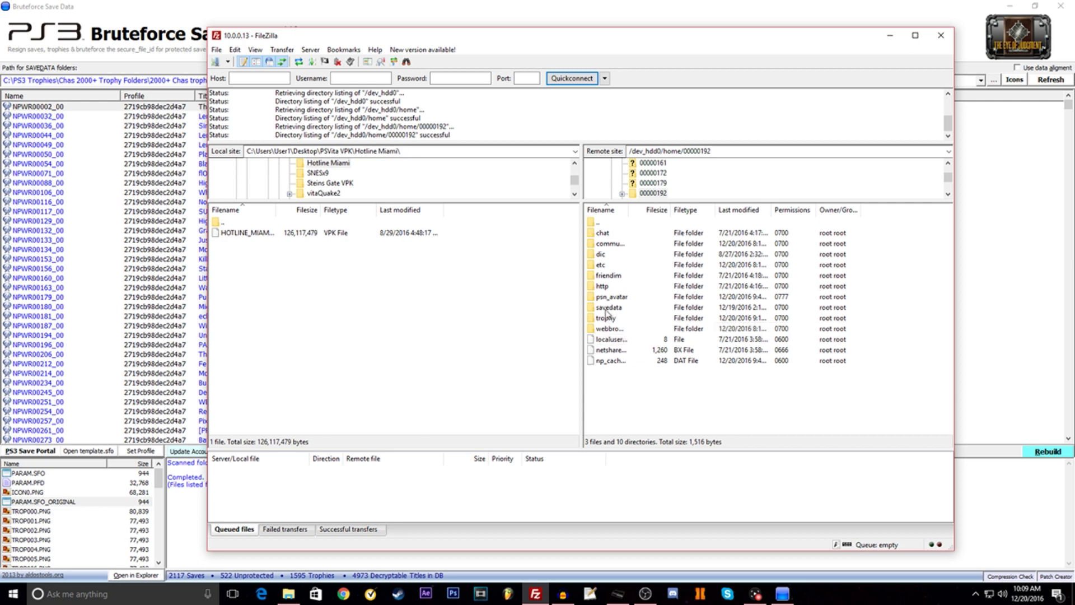
double_click(609, 307)
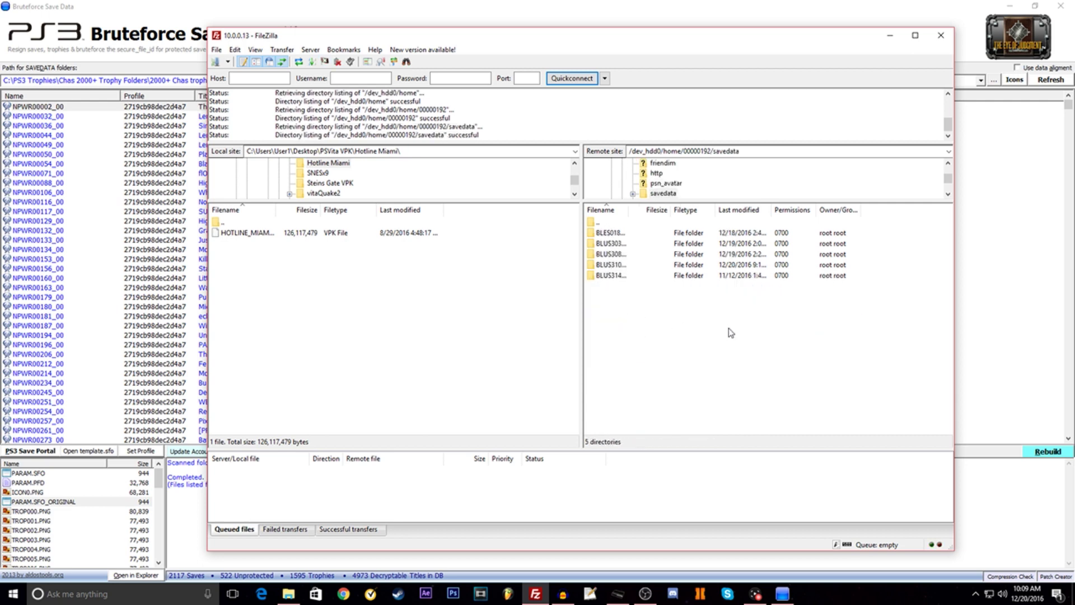
double_click(623, 256)
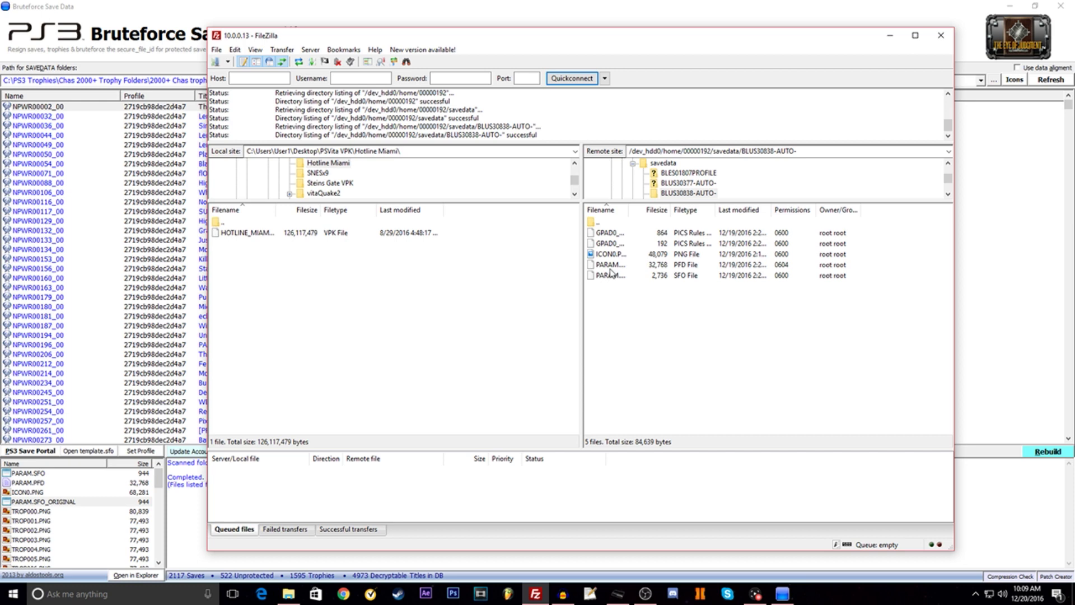
click(616, 279)
click(620, 290)
click(620, 277)
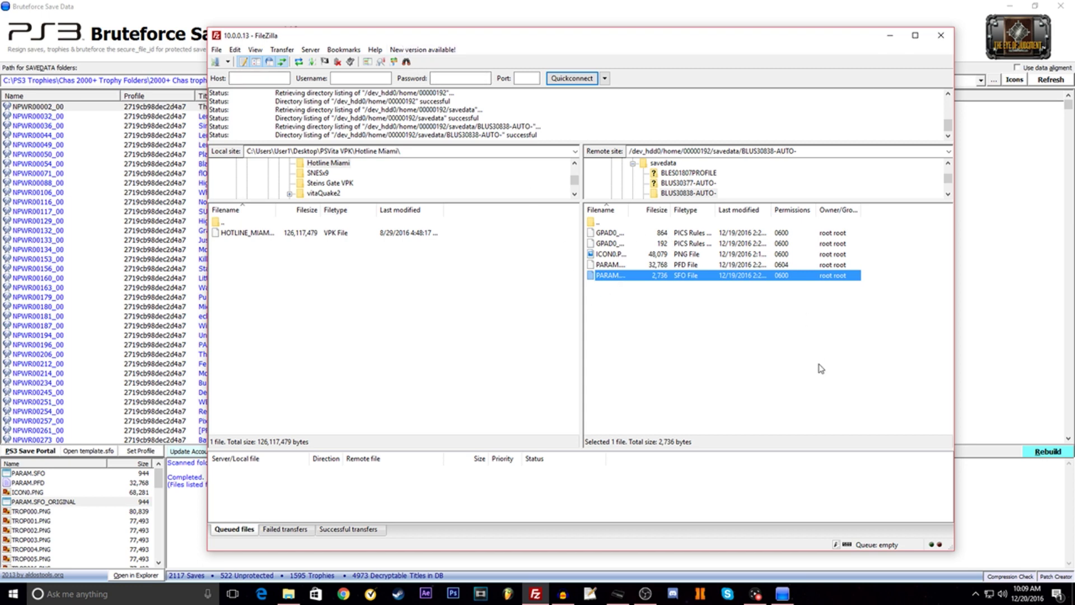
- Switch to Bruteforce Save Data and load PARAM.SFO from the Desktop as the profile template
key(alt+Tab)
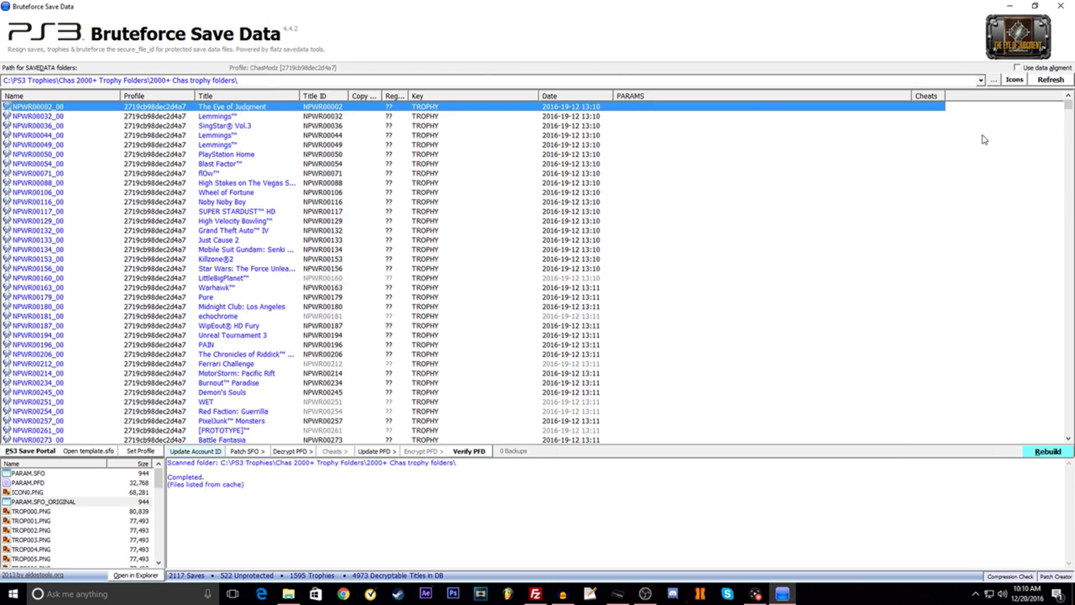
click(248, 69)
drag(259, 25, 387, 49)
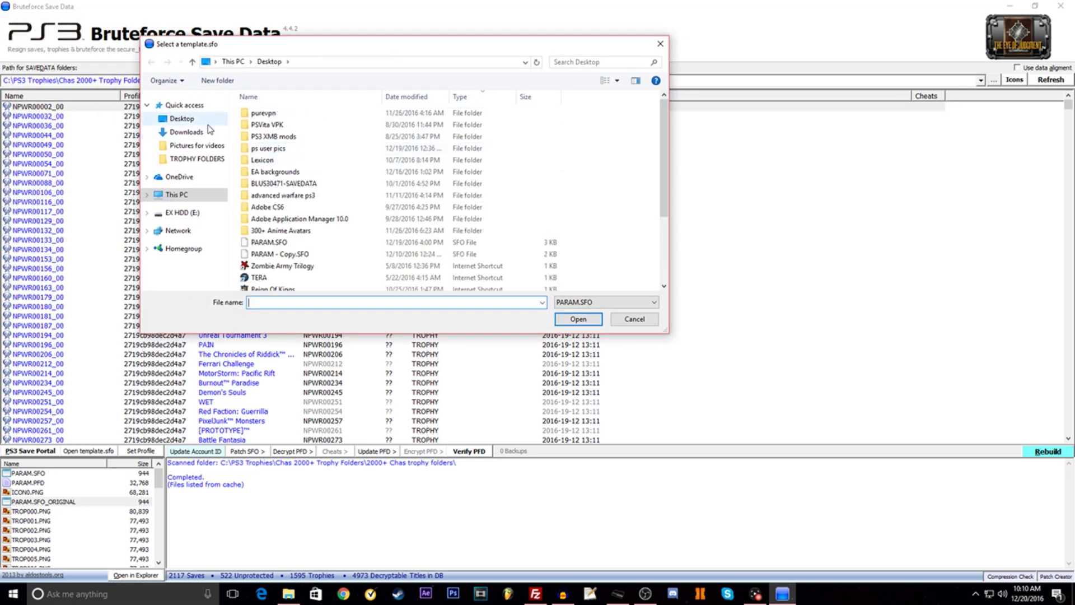
scroll(327, 190, down, 1)
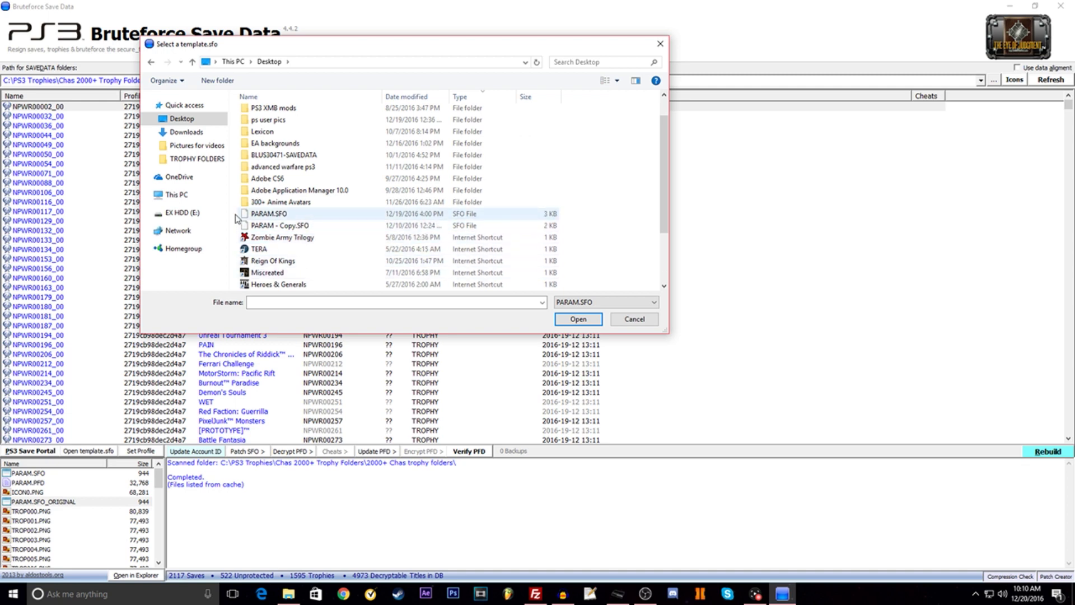
double_click(295, 214)
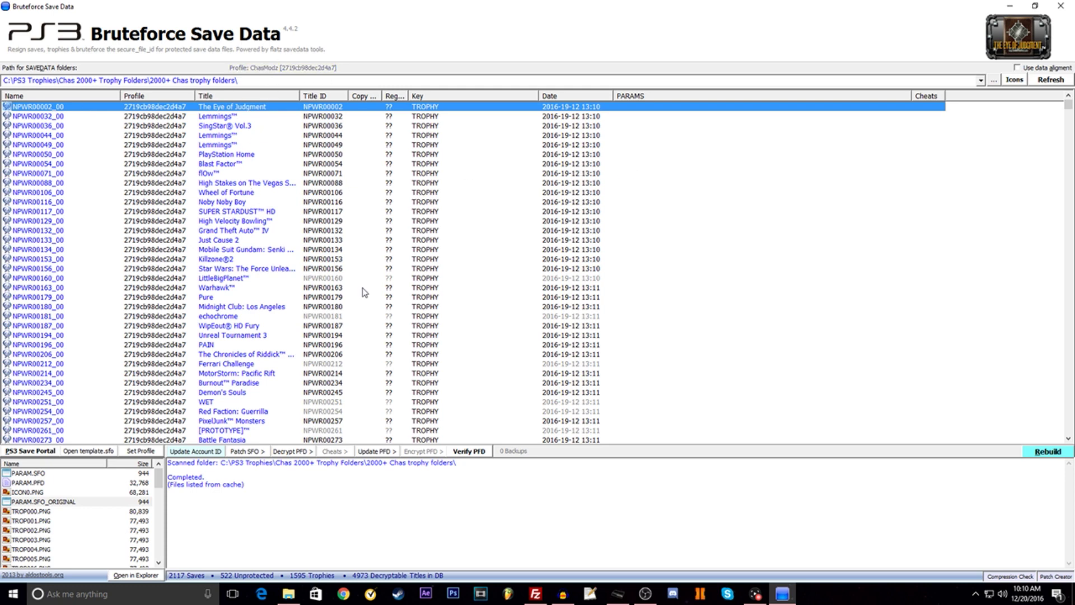
- Find the first trophy folder not yet on the account's profile and select it, NPWR00442_00
scroll(338, 284, down, 17)
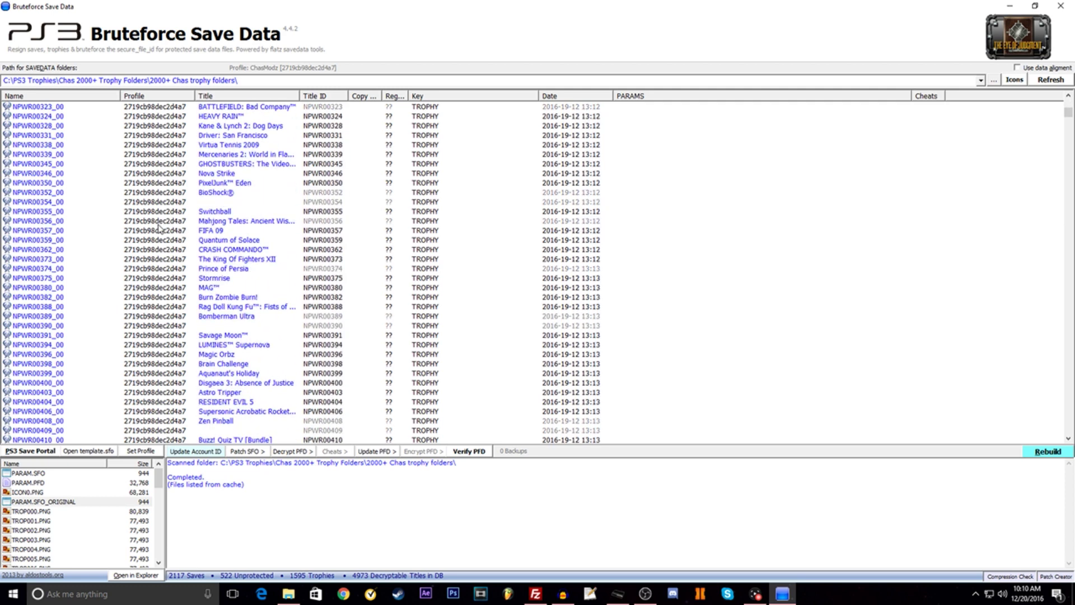
scroll(162, 252, down, 4)
scroll(246, 231, down, 1)
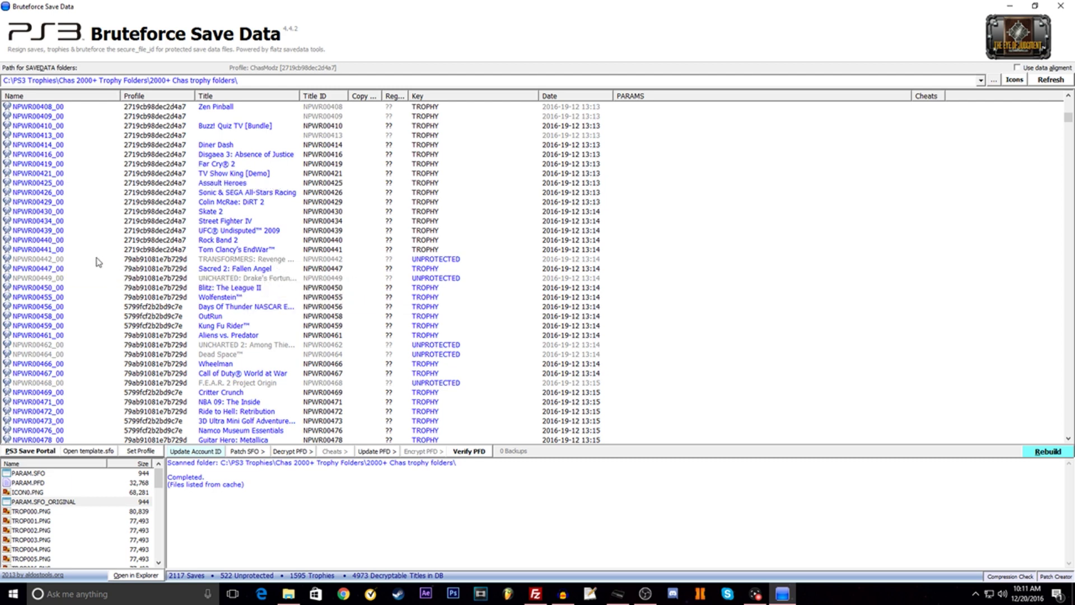
click(40, 262)
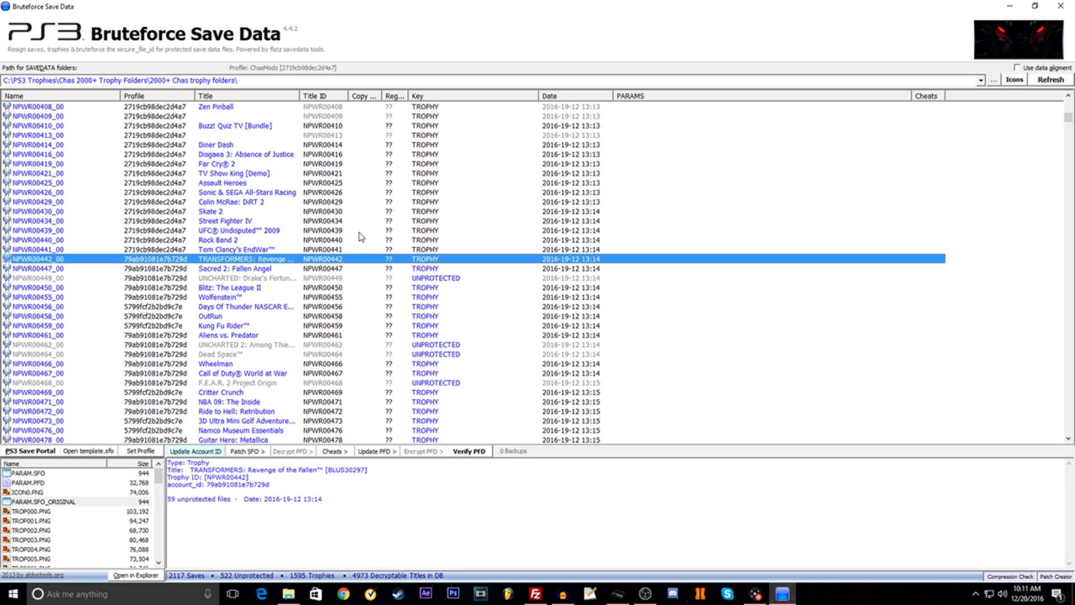
- Switch to File Explorer and select a batch of 50 trophy folders from NPWR00442_00 through NPWR00527_00
click(284, 596)
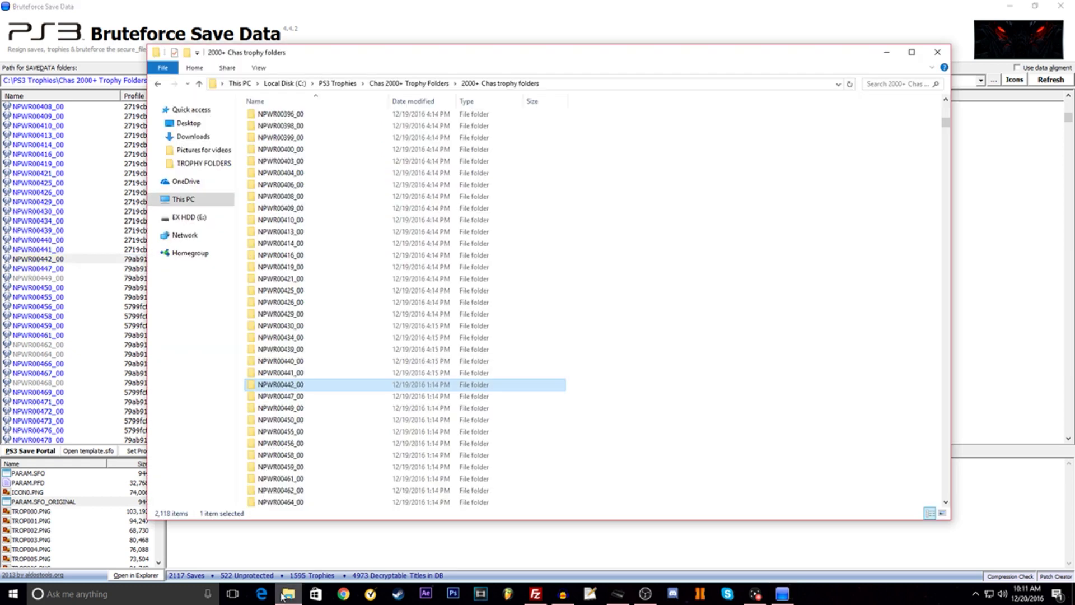
scroll(274, 298, down, 2)
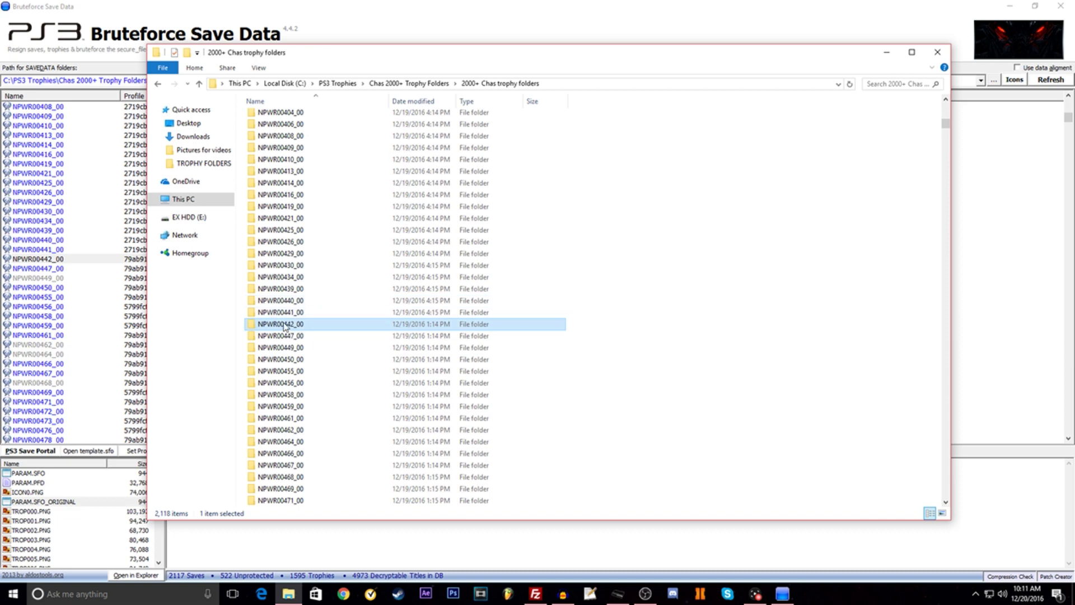
drag(580, 325, 273, 300)
scroll(289, 298, up, 4)
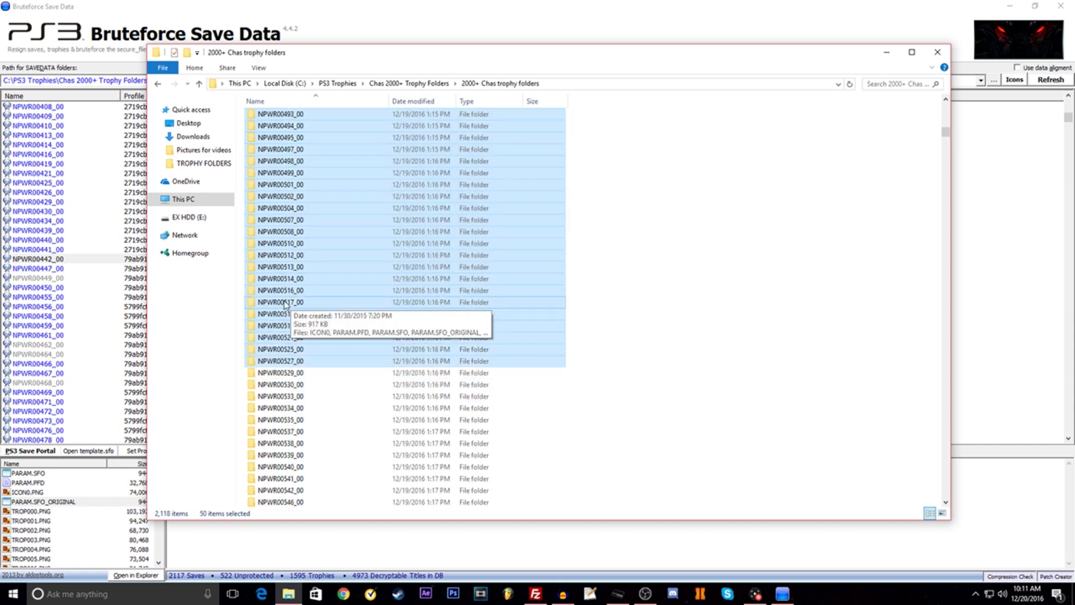
scroll(300, 302, up, 5)
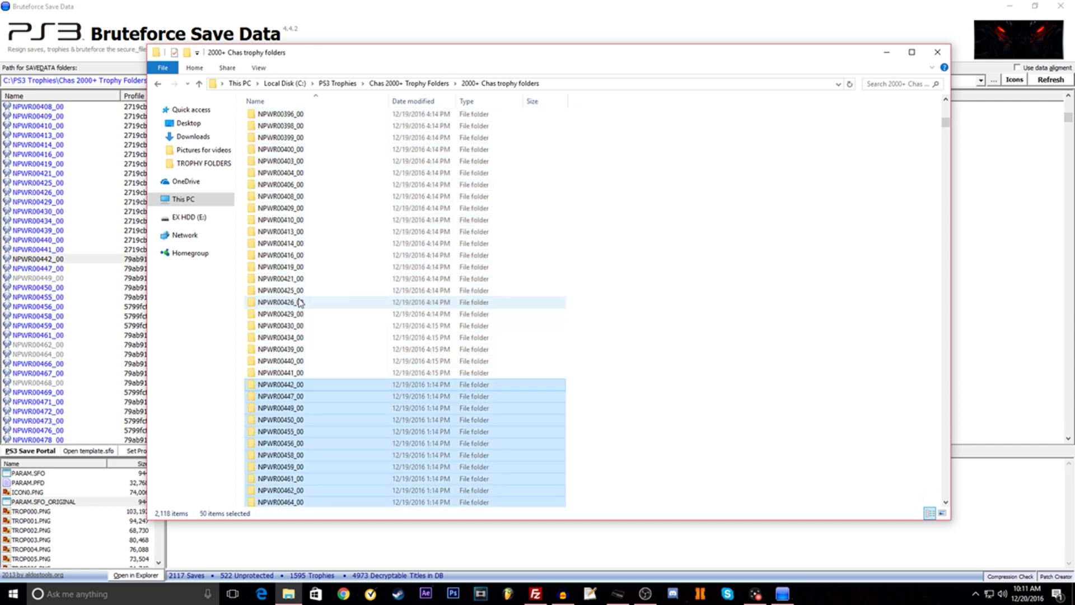
scroll(300, 364, down, 8)
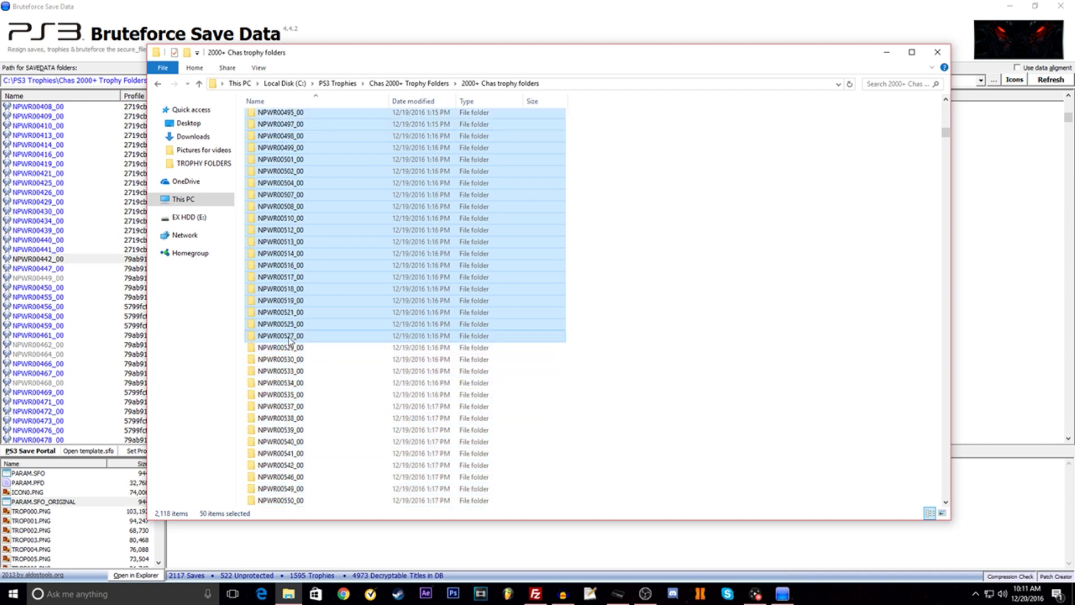
click(880, 14)
- Select the matching trophy entries from NPWR00442_00 through NPWR00527_00 in Bruteforce Save Data
scroll(34, 280, up, 1)
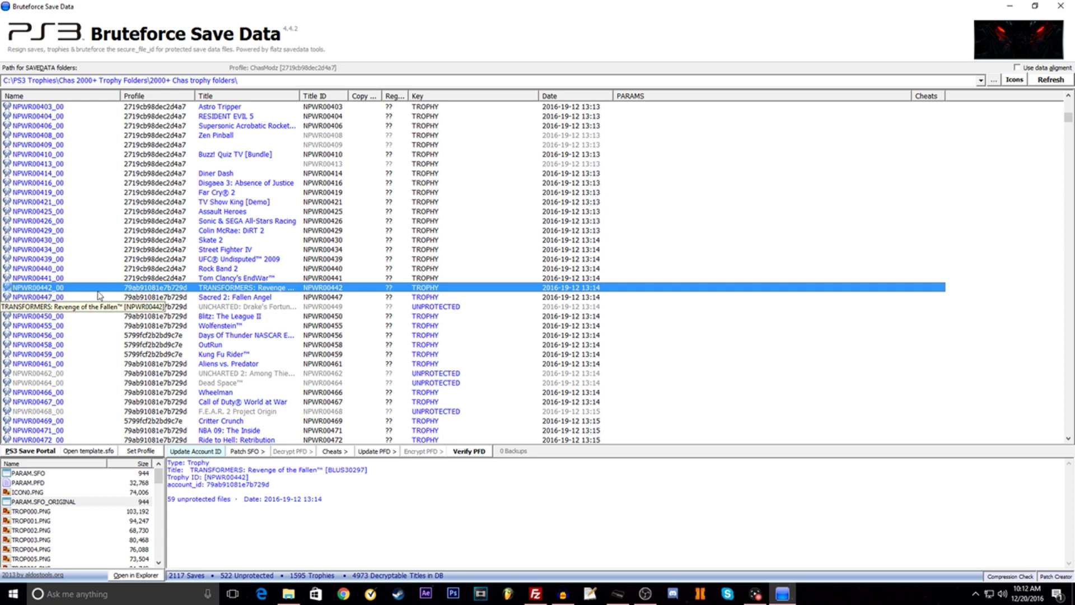
scroll(89, 319, down, 7)
scroll(100, 334, down, 8)
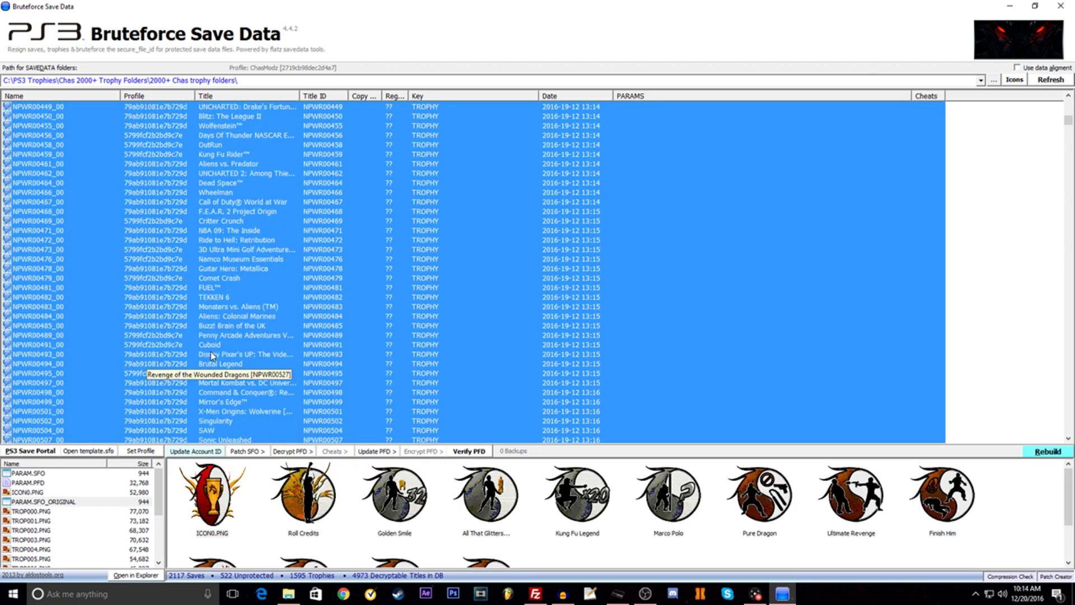
scroll(213, 356, up, 10)
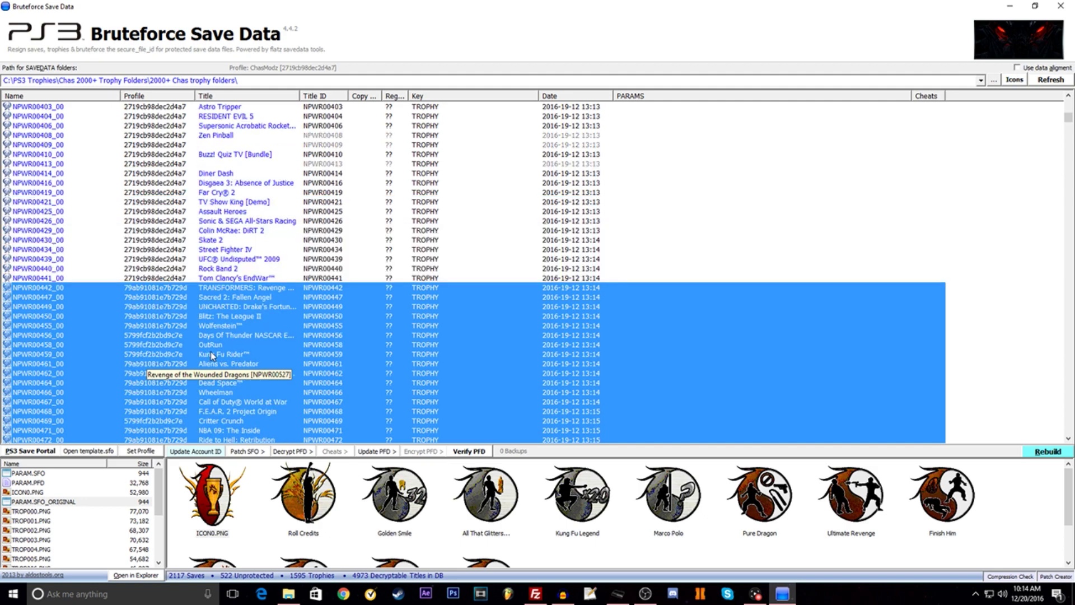
scroll(213, 355, down, 15)
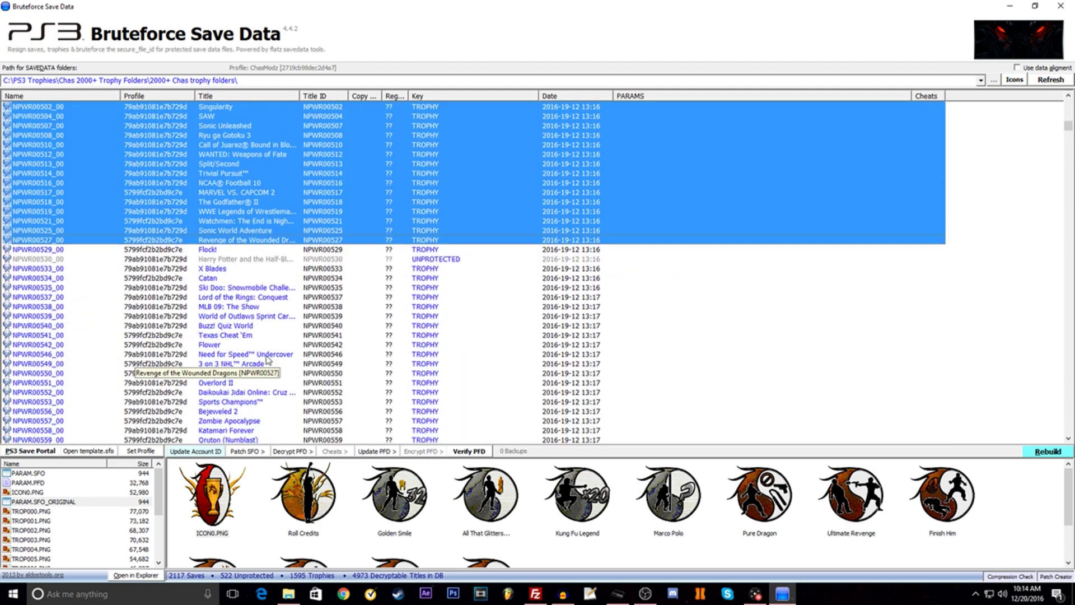
- Update only the account ID of the 50 selected trophy entries to the loaded profile and check the resigned range
scroll(300, 353, up, 2)
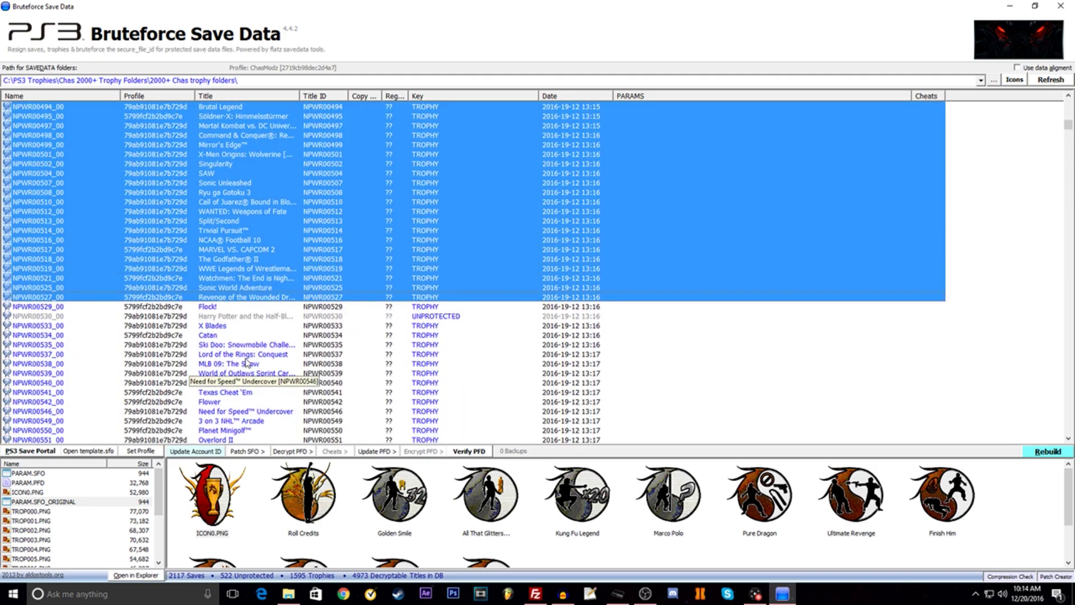
click(199, 452)
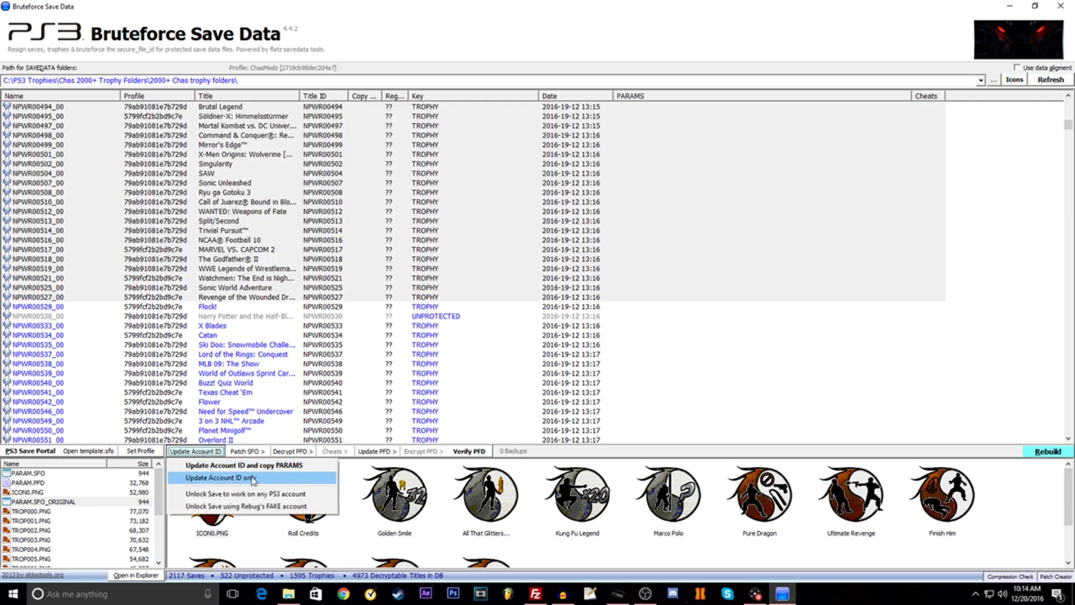
click(313, 477)
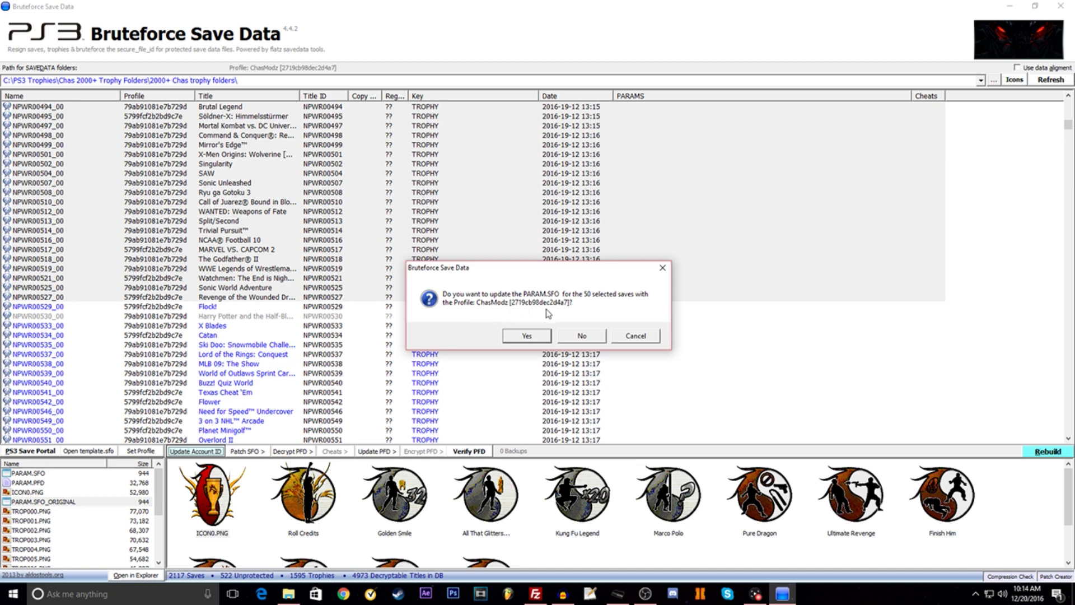
click(520, 334)
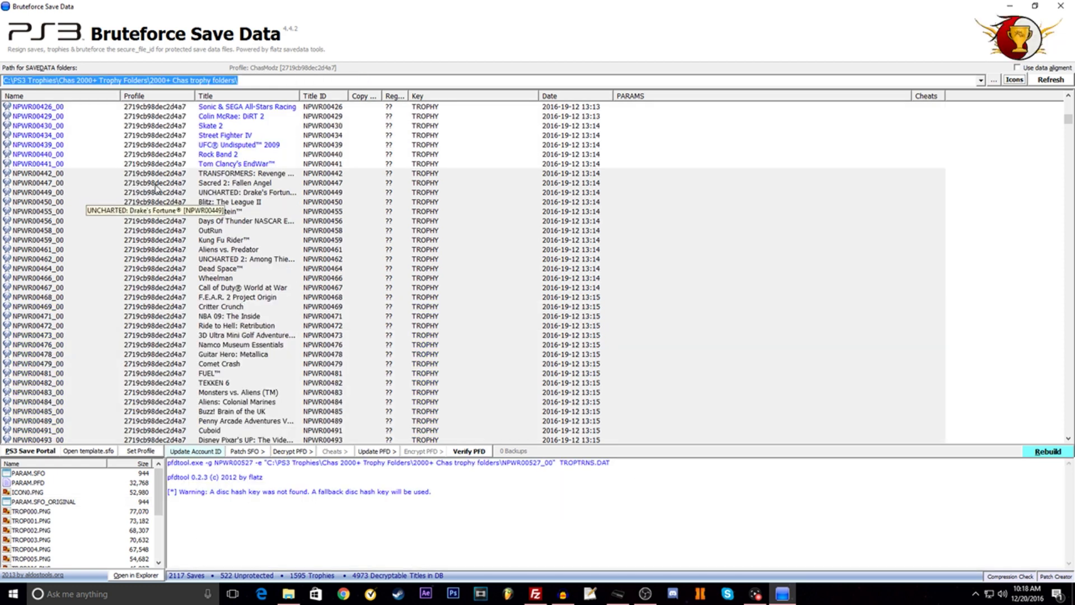
scroll(160, 221, down, 20)
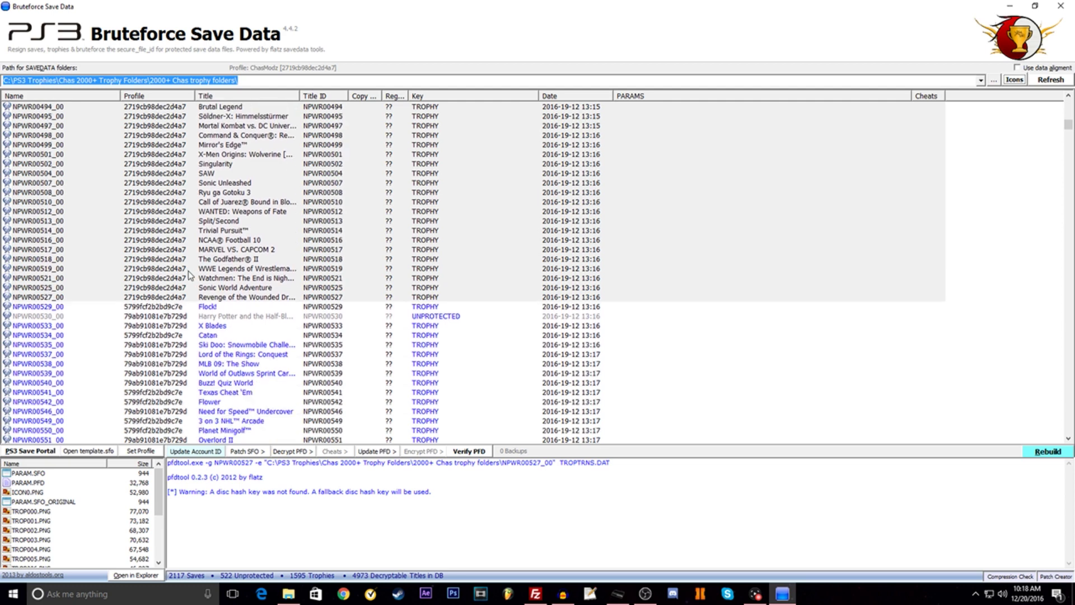
- Switch to FileZilla, connect to the PS3 at 10.0.0.13 and open the remote folder /dev_hdd0/home/00000192/trophy
click(535, 594)
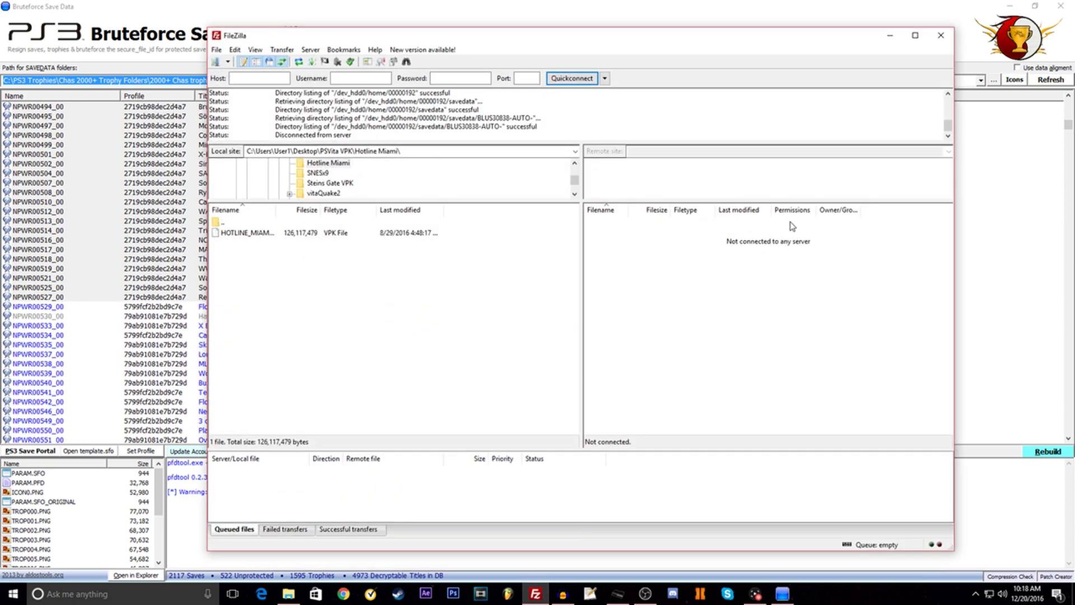
click(605, 79)
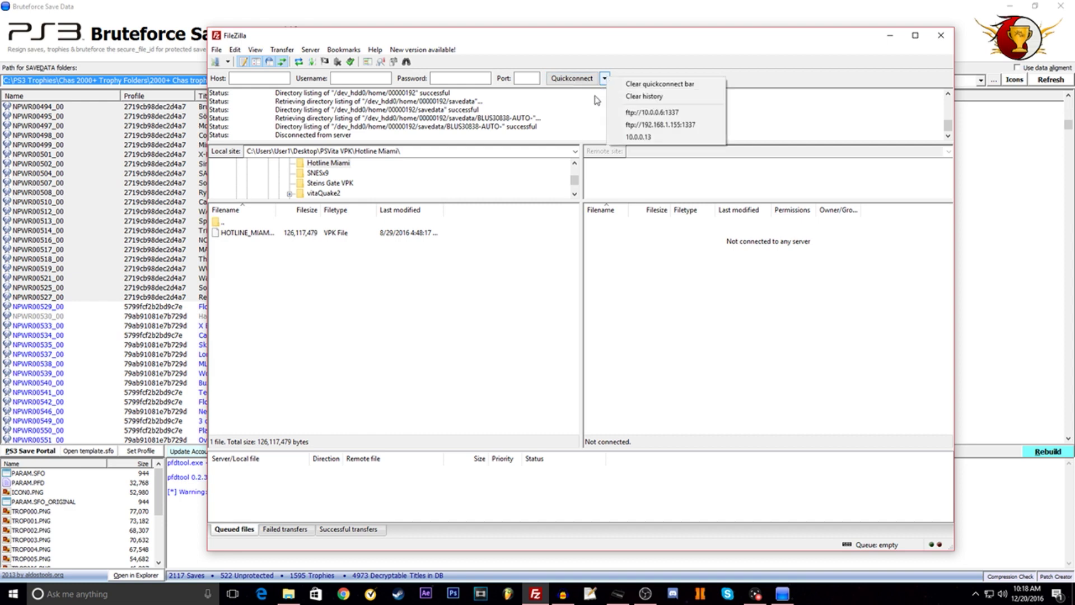
click(638, 138)
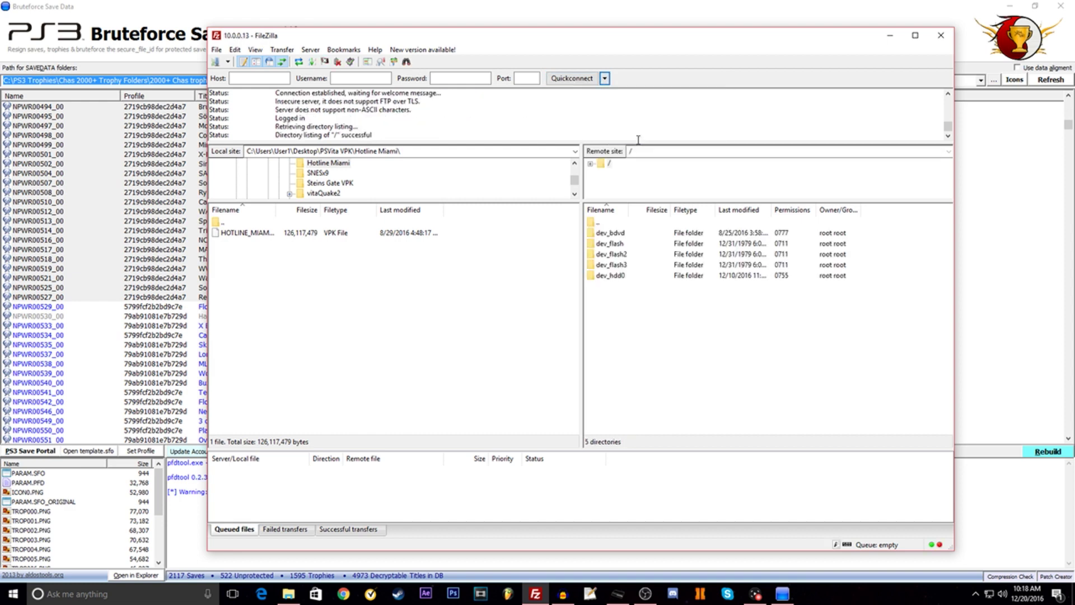
double_click(619, 279)
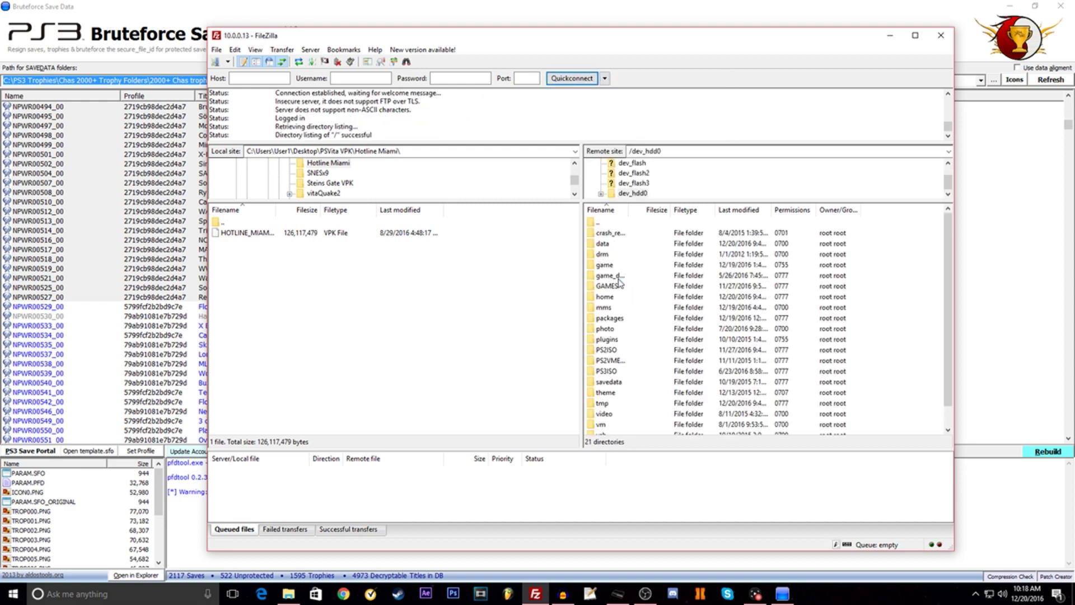
double_click(610, 297)
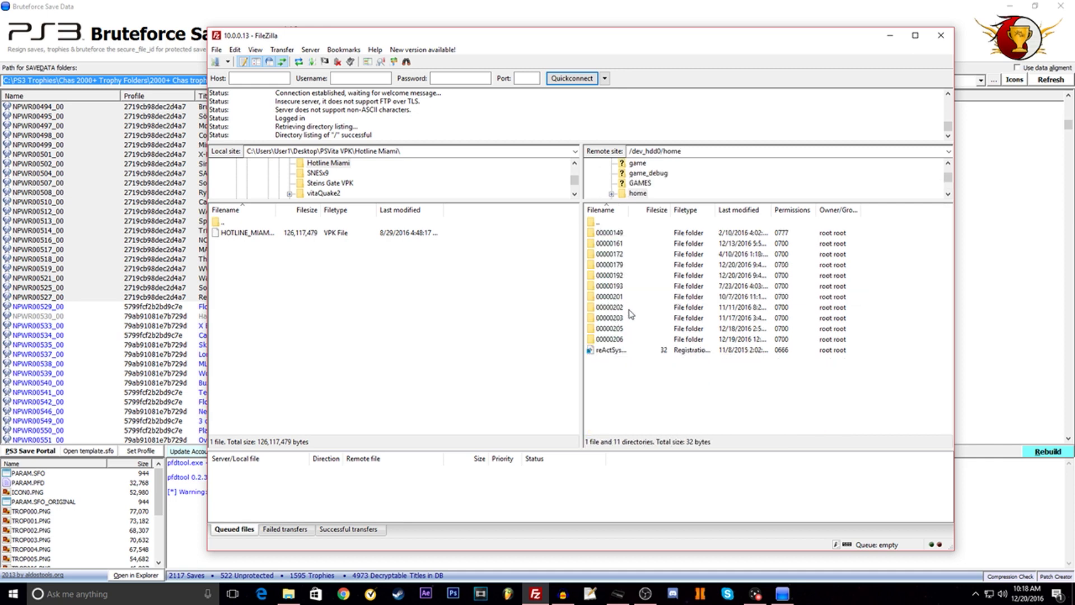
double_click(616, 277)
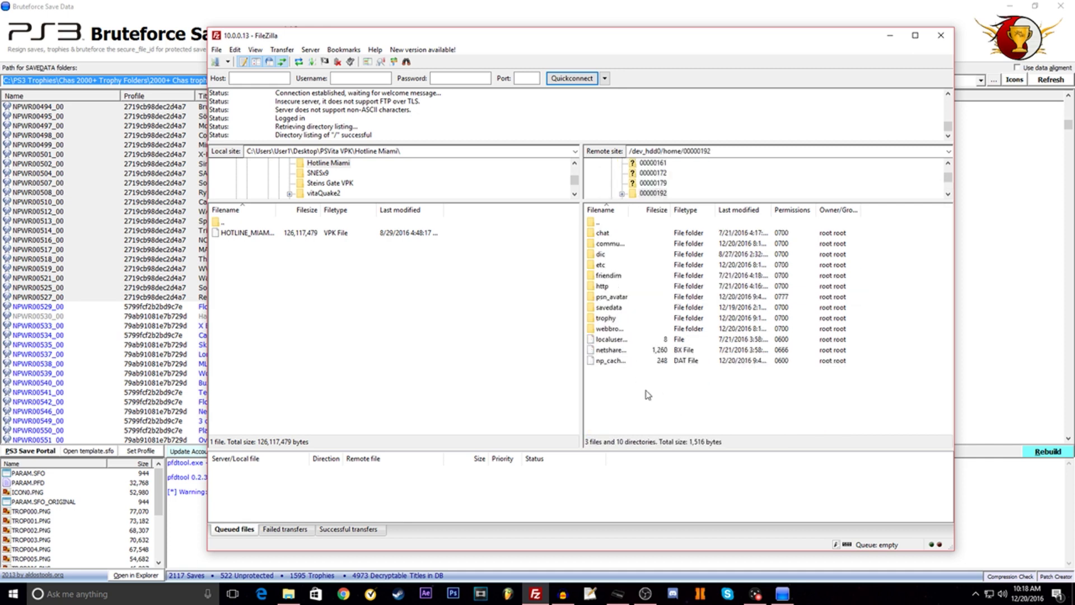
double_click(629, 320)
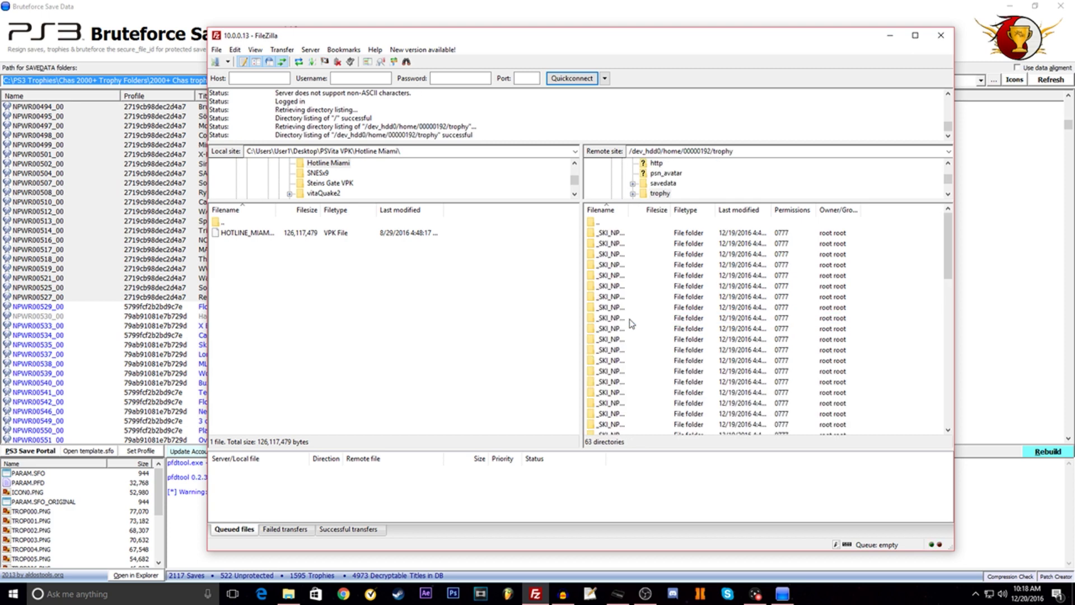
- Delete all the _SKI_NPWR folders from the remote trophy directory
scroll(653, 324, down, 10)
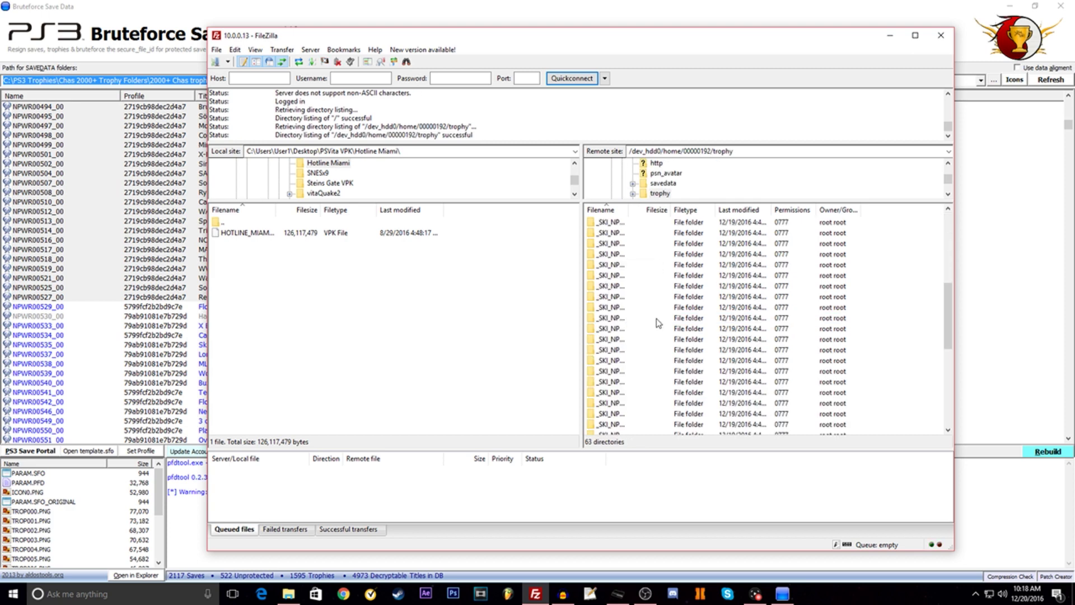
scroll(653, 324, up, 10)
drag(883, 237, 699, 441)
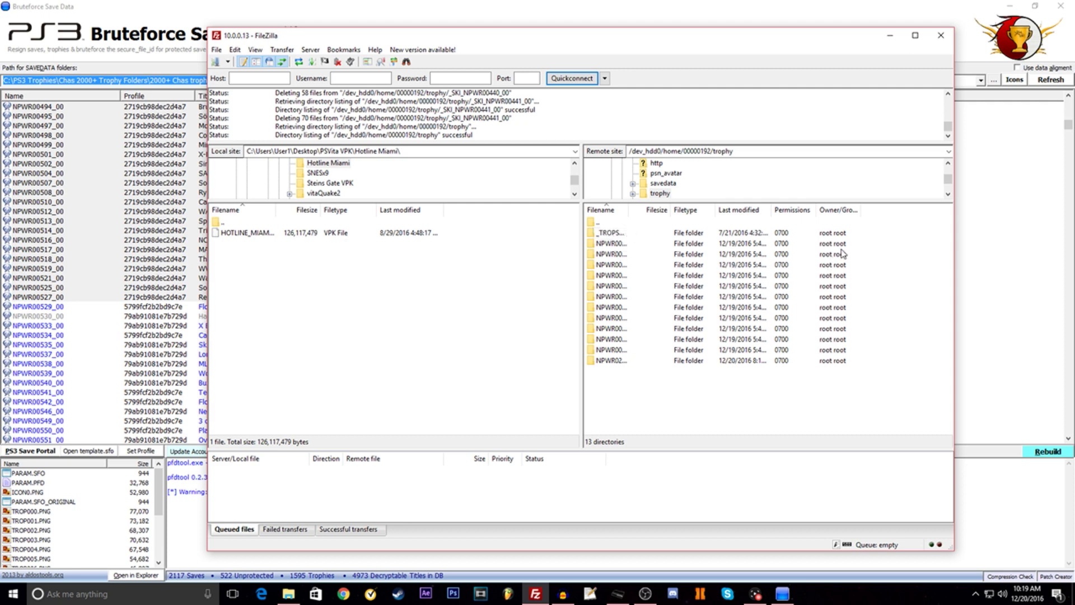
- Delete the remaining NPWR folders from the remote trophy directory, keeping only the _TROPSYS_ folder
drag(862, 249, 671, 382)
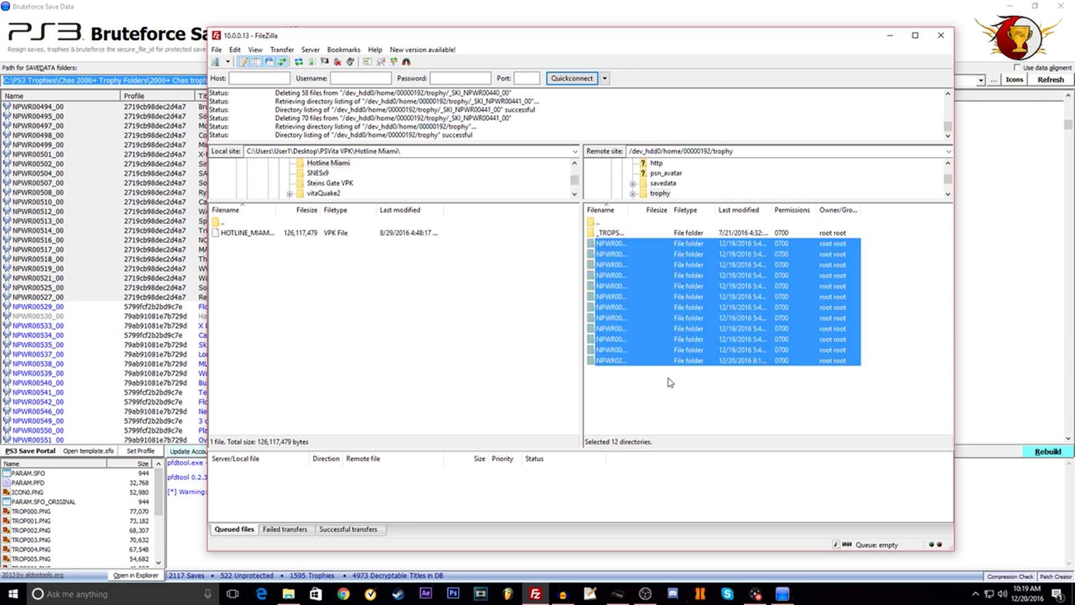
click(877, 417)
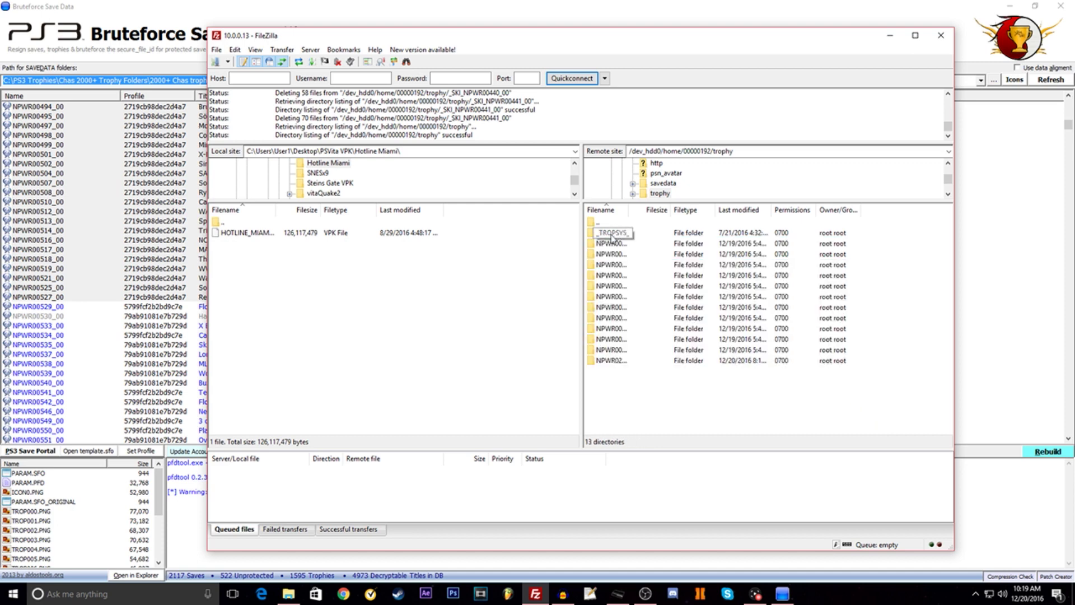
drag(856, 249, 697, 379)
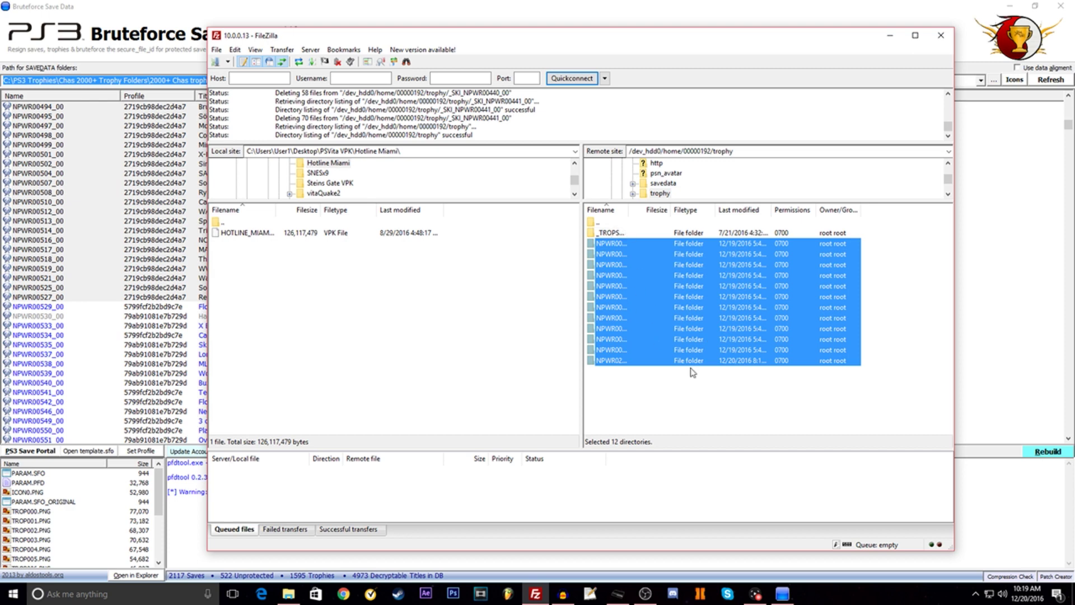
key(Delete)
key(Return)
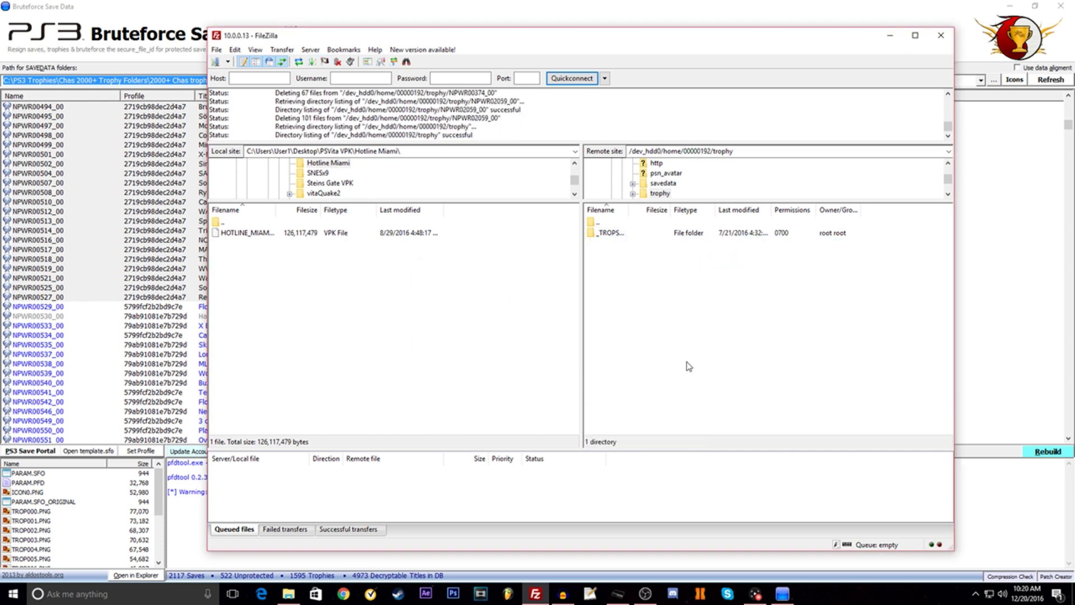
- Switch to File Explorer and select the 50 resigned trophy folders from NPWR00442_00 through NPWR00527_00
click(288, 594)
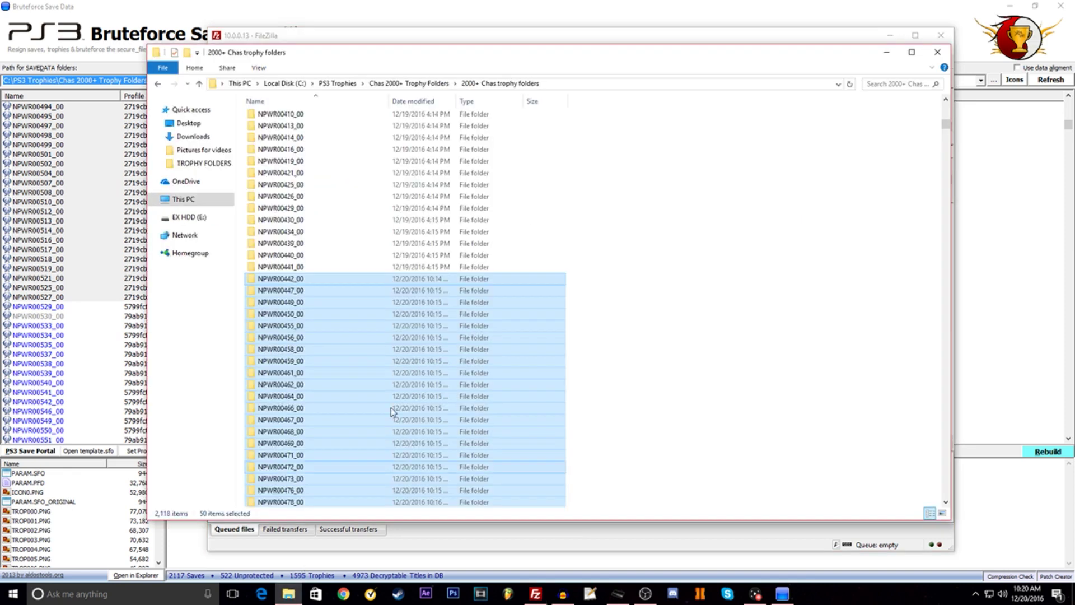
scroll(361, 295, down, 5)
scroll(363, 299, up, 6)
click(333, 282)
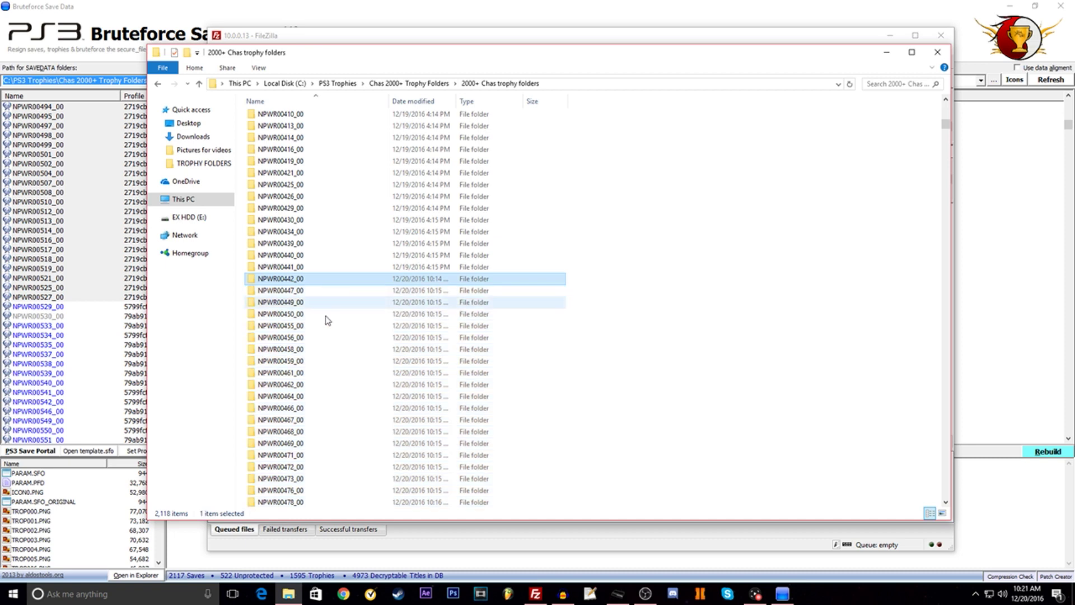
click(850, 85)
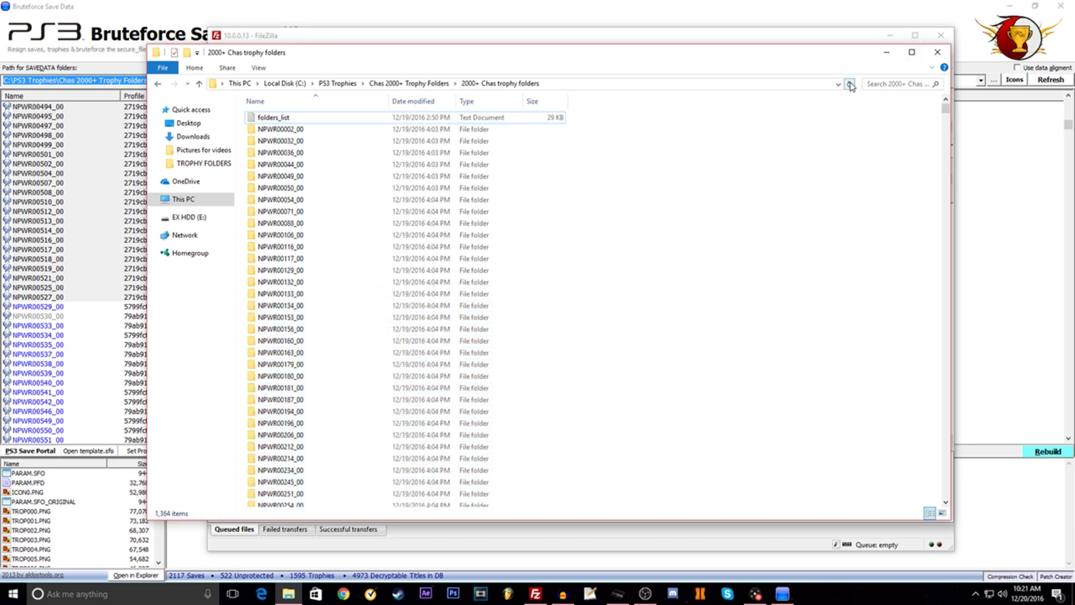
scroll(368, 394, down, 3)
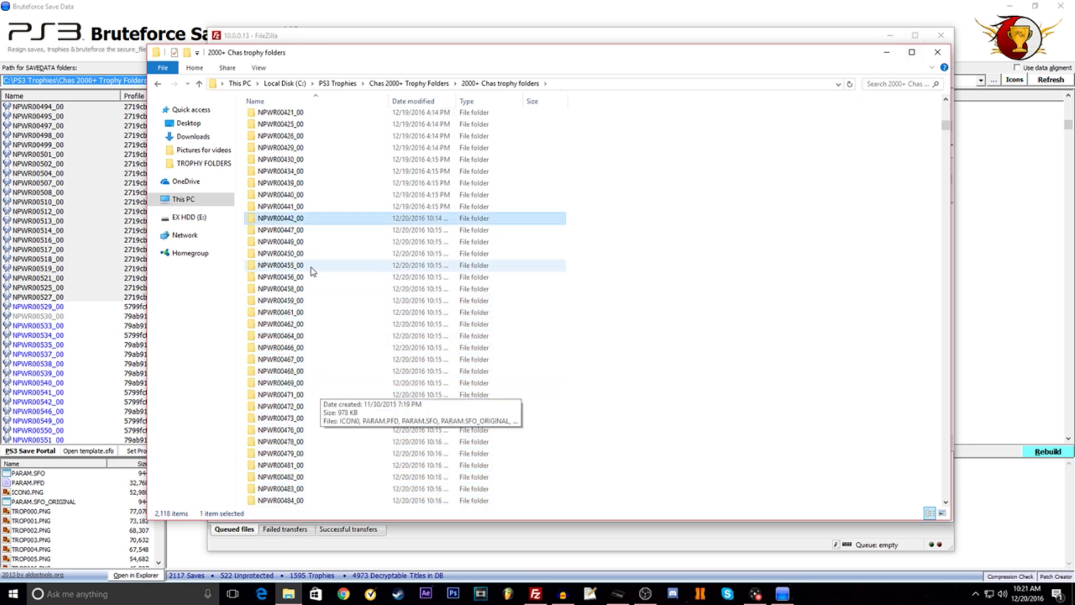
drag(579, 224, 337, 129)
scroll(336, 224, up, 4)
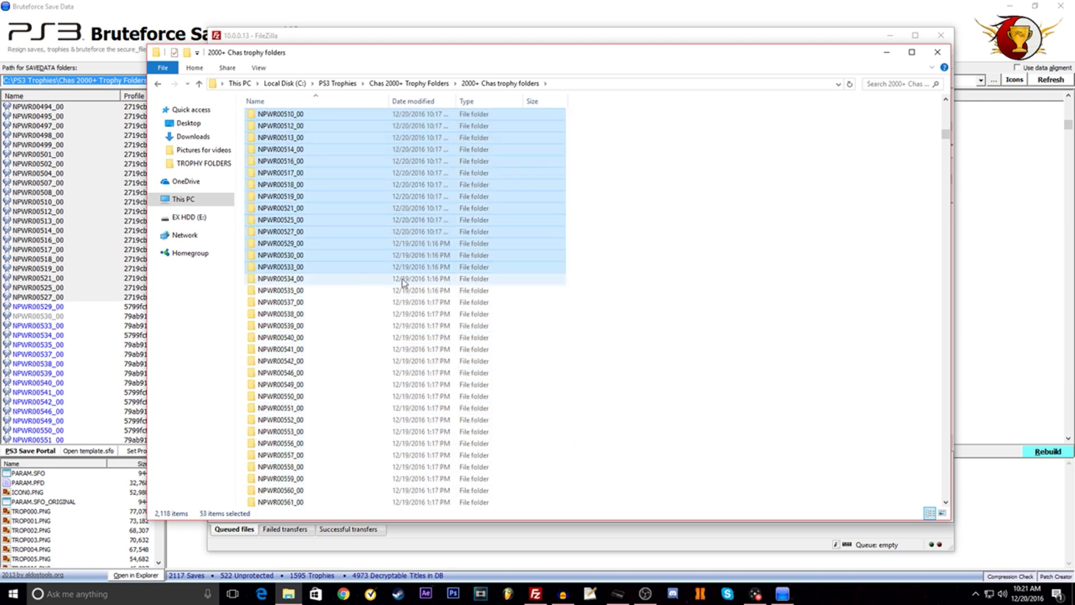
ctrl+click(318, 267)
ctrl+click(317, 255)
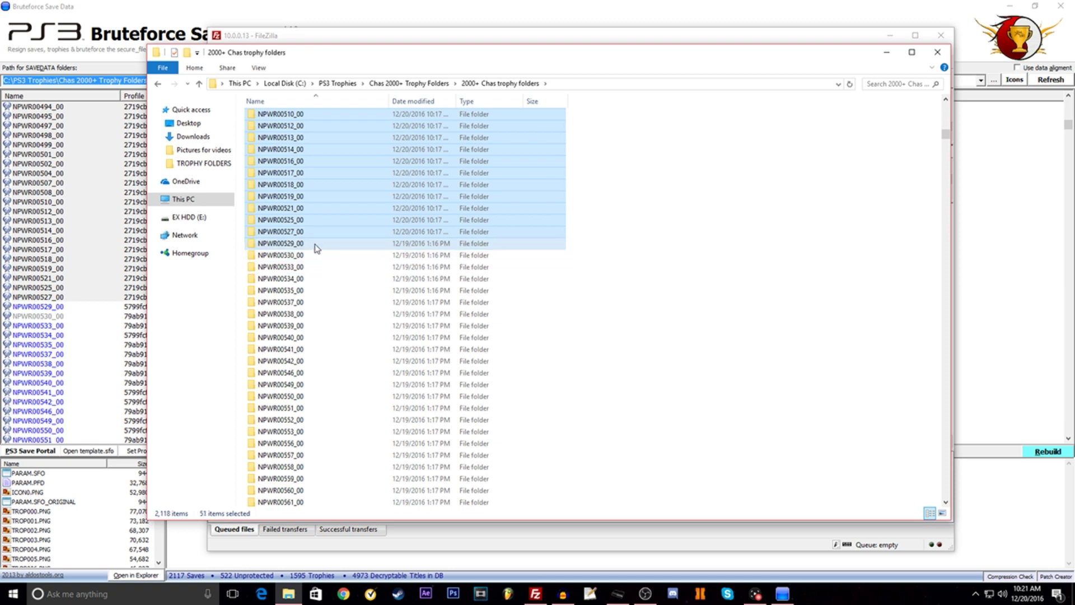
ctrl+click(313, 243)
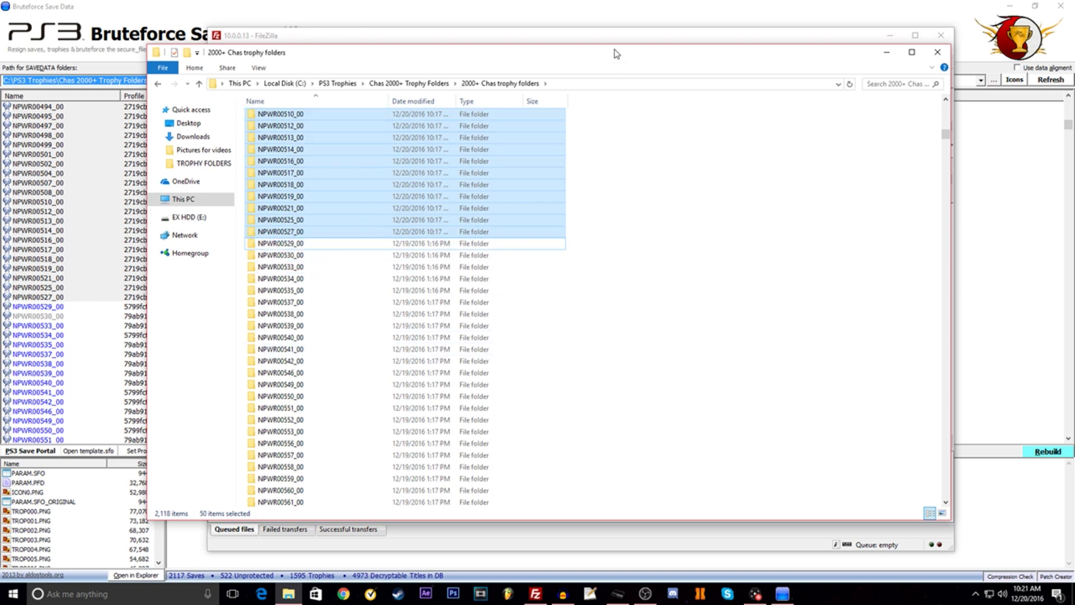
- Arrange File Explorer and FileZilla so both are reachable, and upload the selected trophy folders to the PS3's remote trophy directory
drag(615, 61, 531, 187)
drag(541, 38, 643, 35)
click(264, 197)
drag(372, 184, 213, 139)
drag(144, 216, 898, 320)
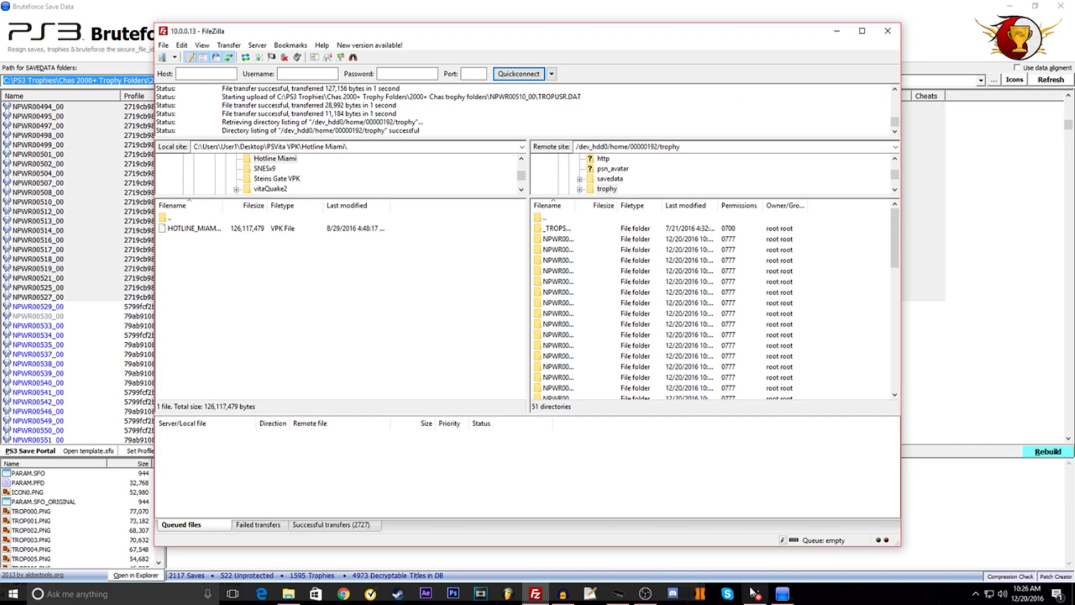
- Switch to the PS3 capture view and browse the console's Settings category down past Chat Settings
click(754, 593)
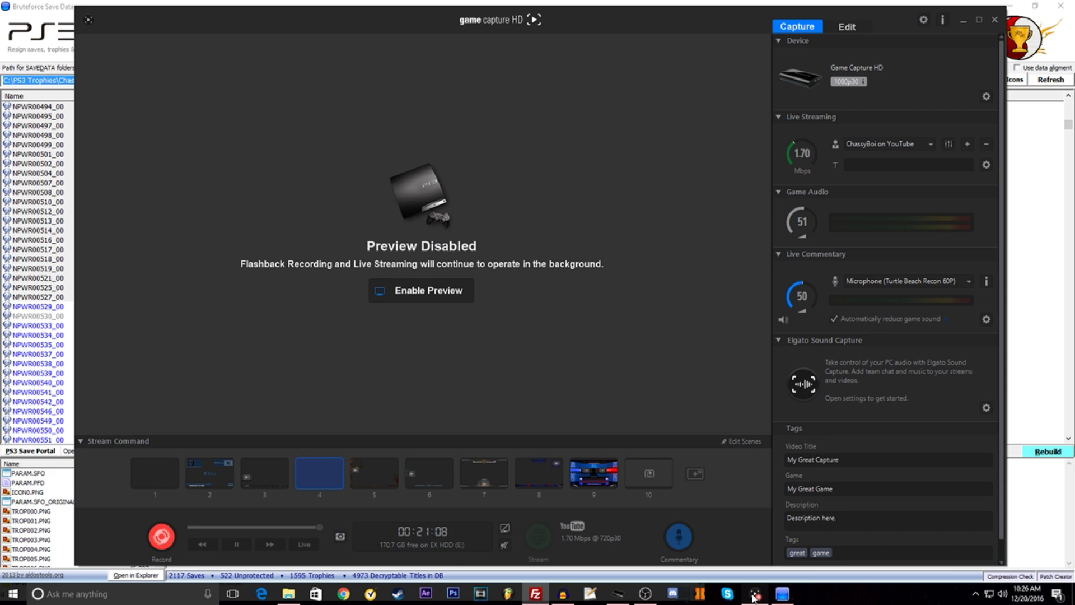
key(alt+Tab)
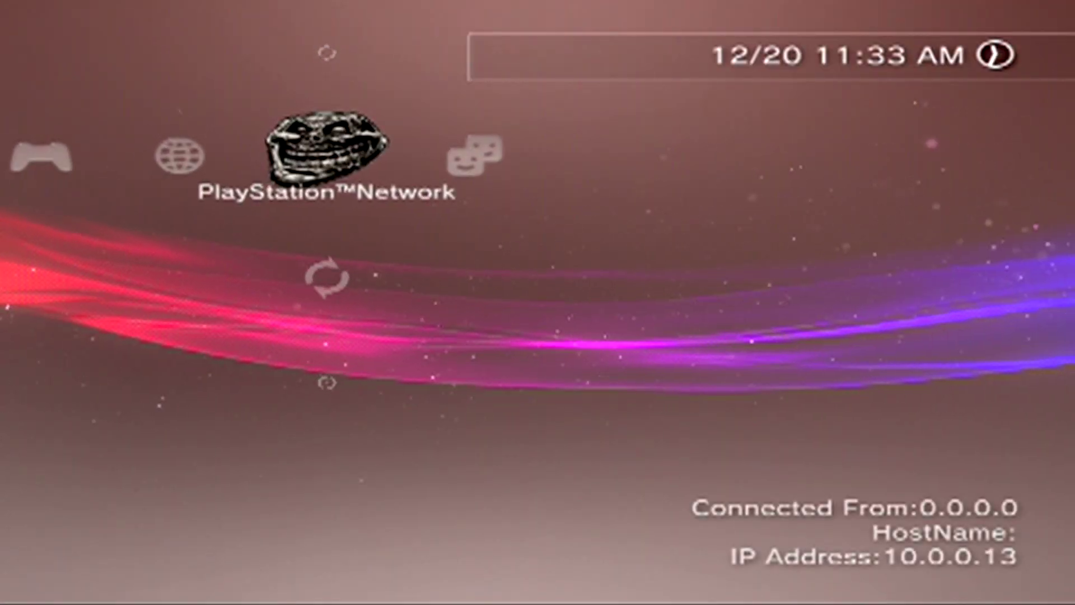
key(Left)
key(Left)
key(Left)
key(Left)
key(Left)
key(Left)
key(Left)
key(Down)
key(Down)
key(Down)
key(Down)
key(Down)
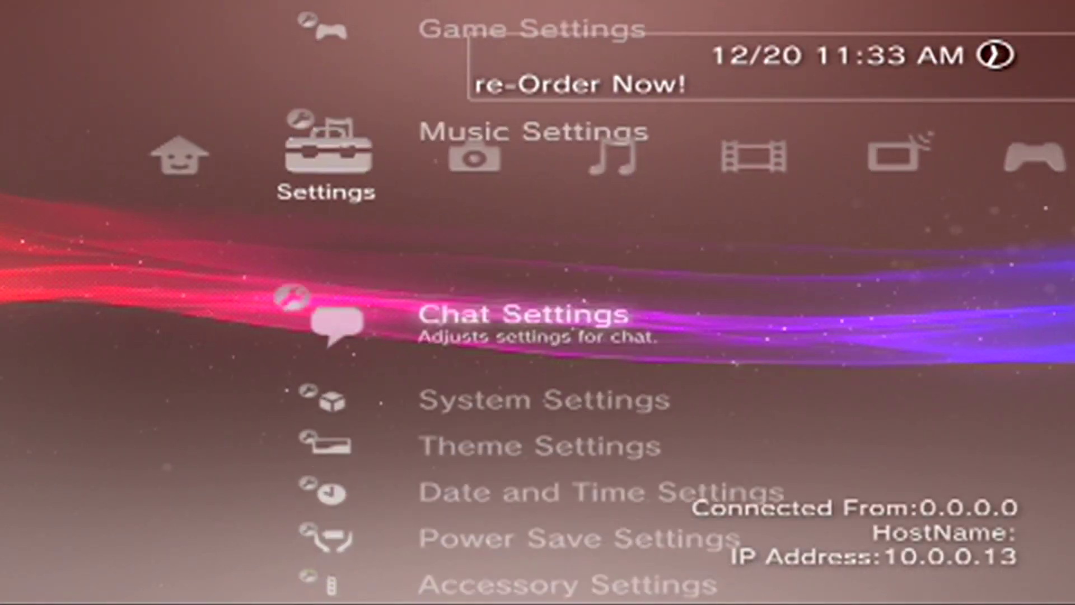
key(Down)
key(Down)
key(Down)
key(Down)
key(Return)
key(Return)
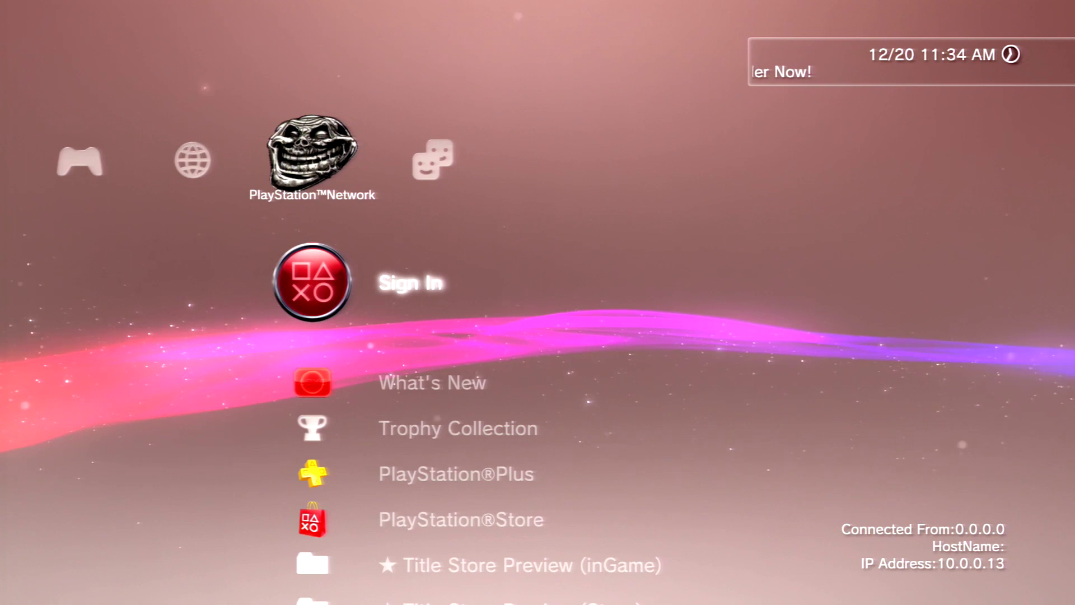
- Return to the PlayStation Network category on the PS3 and open the Trophy Collection
key(Right)
key(Left)
key(Down)
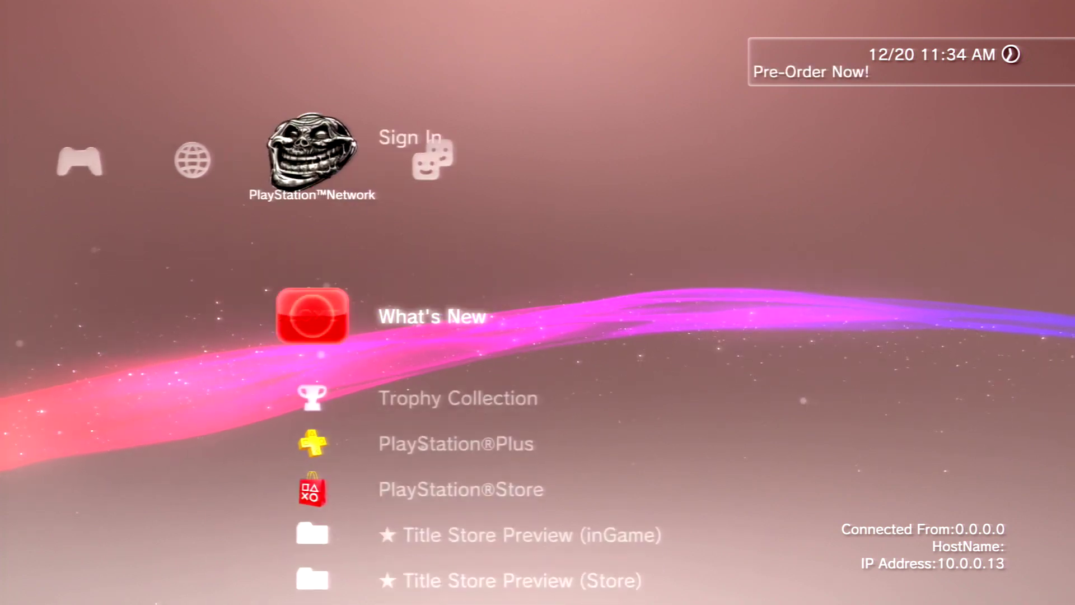
key(Down)
key(Return)
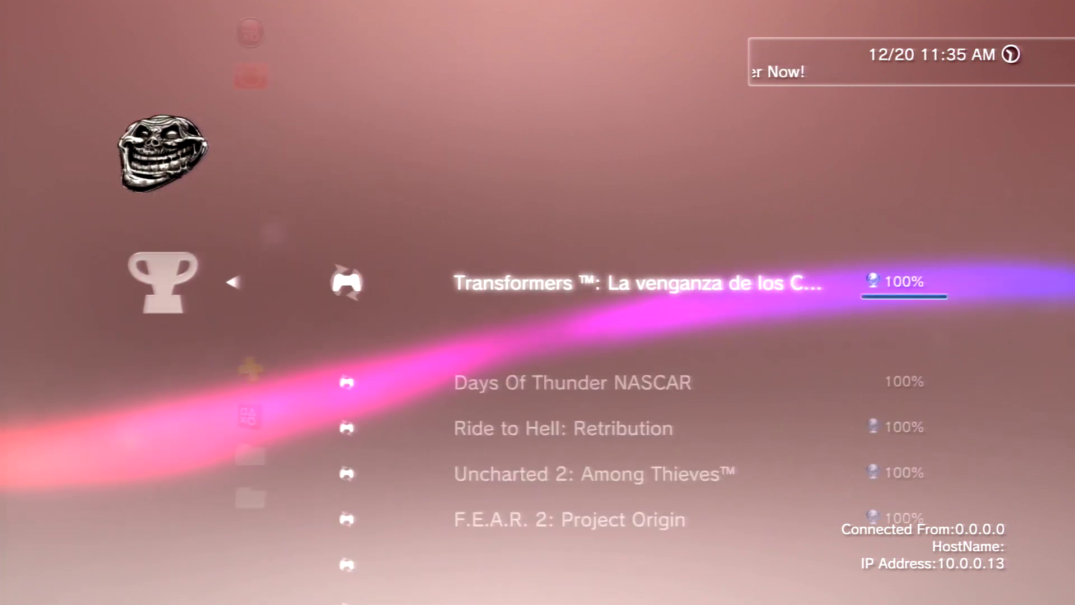
- Look through the whole Trophy Collection, from Transformers down to Uncharted: Drake's Fortune, to check the uploaded trophy sets
key(Down)
key(Down)
key(Down)
key(Down)
key(Down)
key(Down)
key(Down)
key(Down)
key(Down)
key(Down)
key(Down)
key(Down)
key(Down)
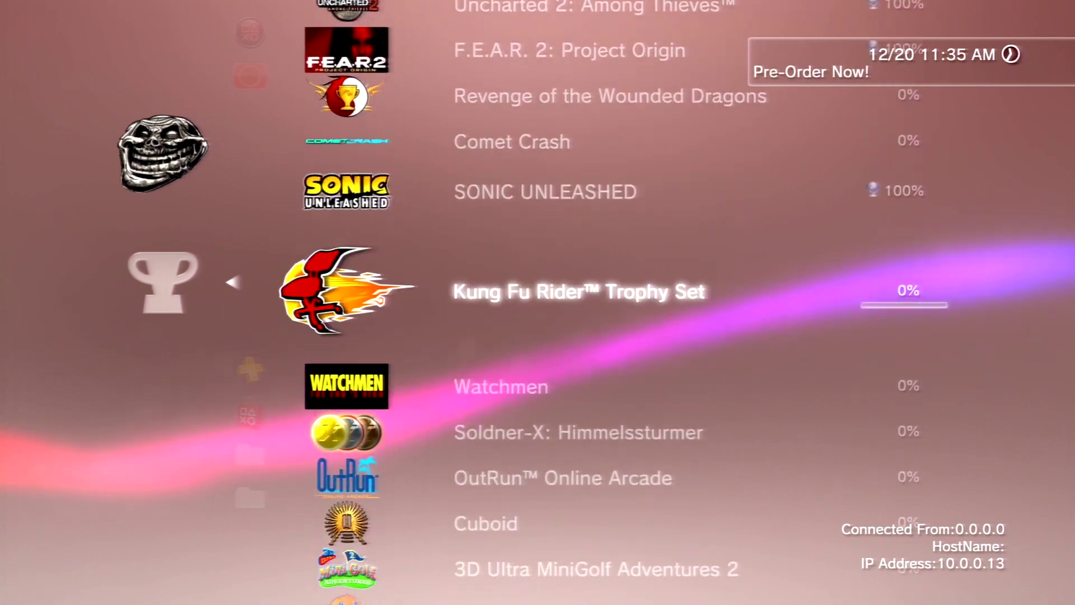
key(Down)
key(Down)
key(Down)
key(Down)
key(Down)
key(Down)
key(Down)
key(Down)
key(Down)
key(Down)
key(Down)
key(Down)
key(Down)
key(Down)
key(Down)
key(Down)
key(Down)
key(Down)
key(Down)
key(Down)
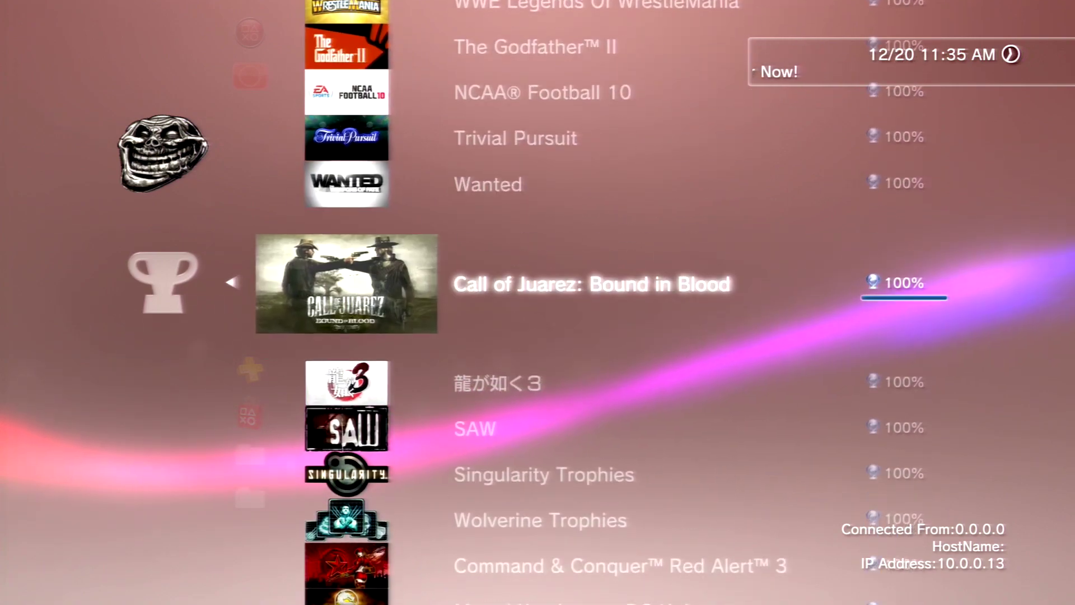
key(Down)
key(Down)
key(Down)
key(Down)
key(Down)
key(Down)
key(Down)
key(Down)
key(Down)
key(Down)
key(Down)
key(Down)
key(Down)
key(Down)
key(Down)
key(Down)
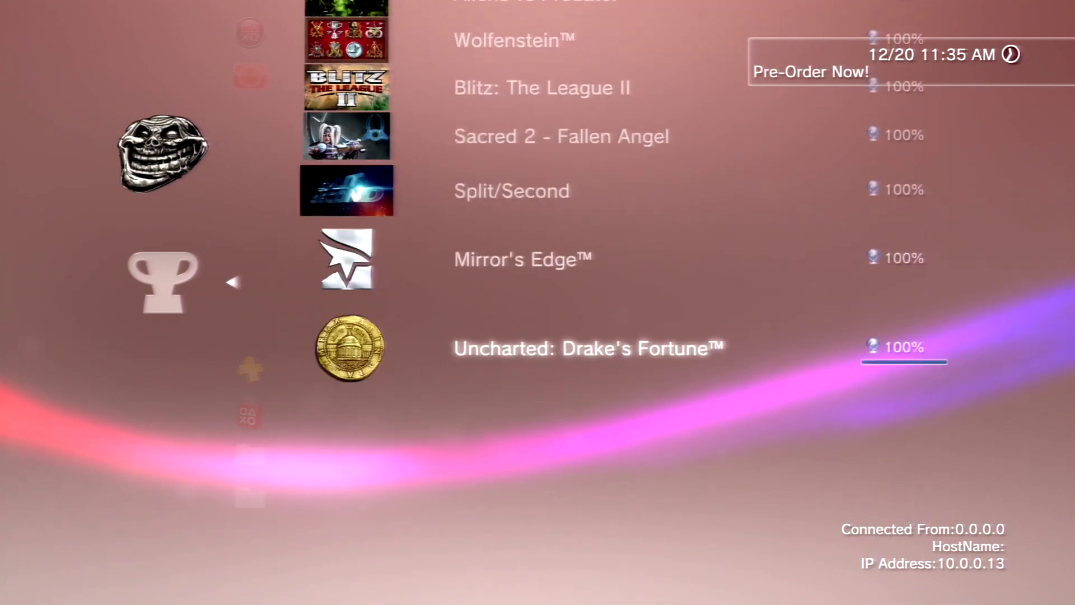
- Look back up through the Trophy Collection from Uncharted: Drake's Fortune, past Singularity, to the sets around Watchmen
key(Up)
key(Up)
key(Up)
key(Up)
key(Up)
key(Up)
key(Up)
key(Up)
key(Up)
key(Up)
key(Up)
key(Up)
key(Up)
key(Up)
key(Up)
key(Up)
key(Up)
key(Up)
key(Up)
key(Up)
key(Up)
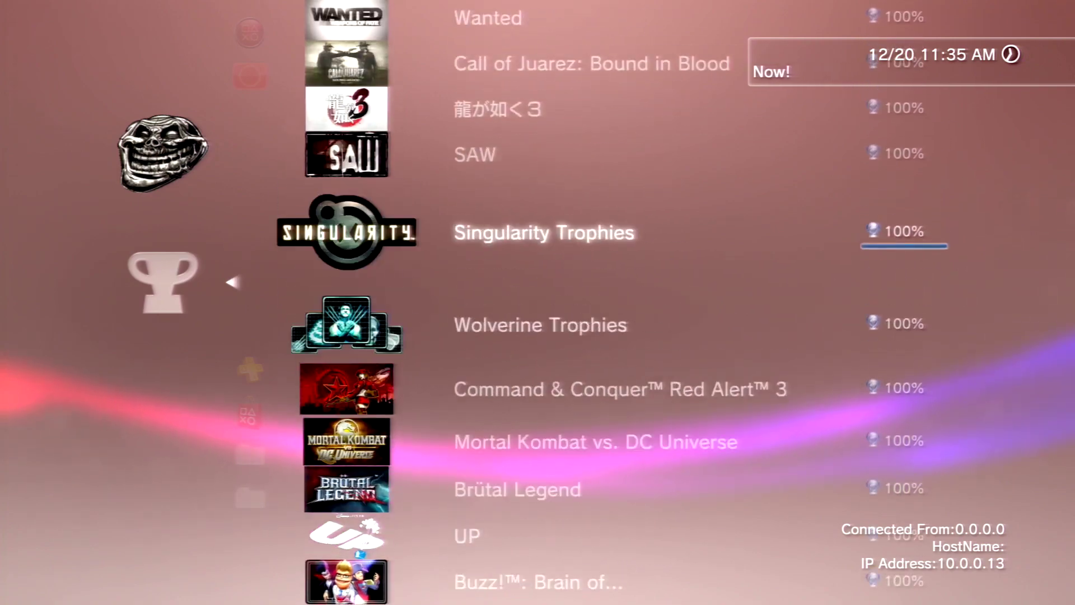
key(Up)
key(Up)
key(Up)
key(Up)
key(Up)
key(Up)
key(Up)
key(Up)
key(Up)
key(Up)
key(Up)
key(Up)
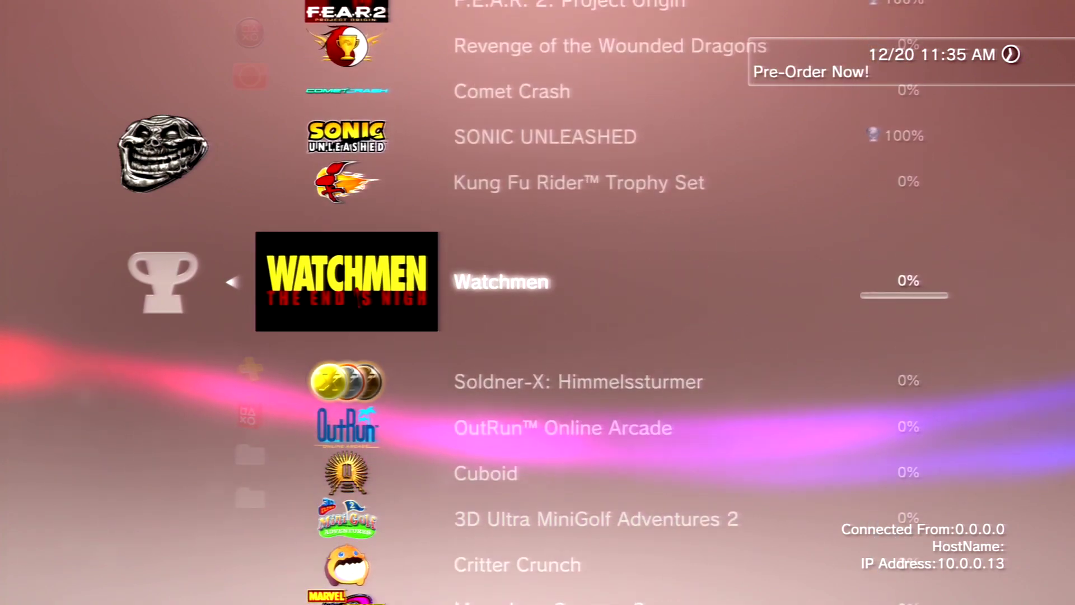
key(Up)
key(Up)
- Inspect one of the trophy sets near Watchmen and look over the neighbouring sets around OutRun Online Arcade
key(Down)
key(Down)
key(Down)
key(Return)
key(Down)
key(Down)
key(Escape)
key(Down)
key(Down)
key(Down)
key(Down)
key(Down)
key(Down)
key(Down)
key(Down)
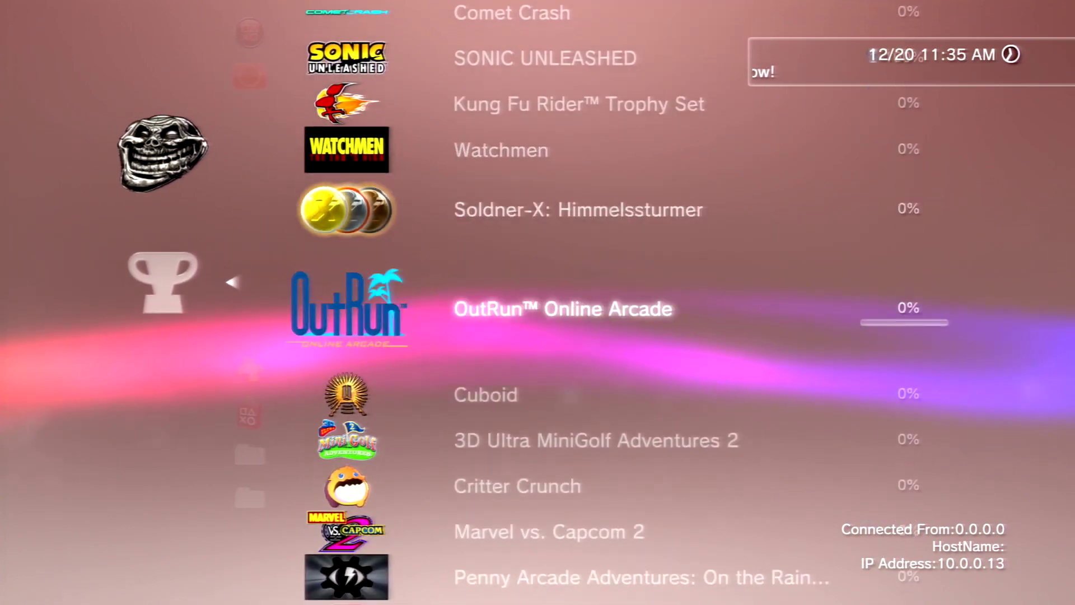
- Look over the trophy sets from OutRun Online Arcade back up to Transformers at the start of the collection
key(Up)
key(Up)
key(Up)
key(Up)
key(Up)
key(Up)
key(Up)
key(Up)
key(Up)
key(Up)
key(Up)
key(Up)
key(Up)
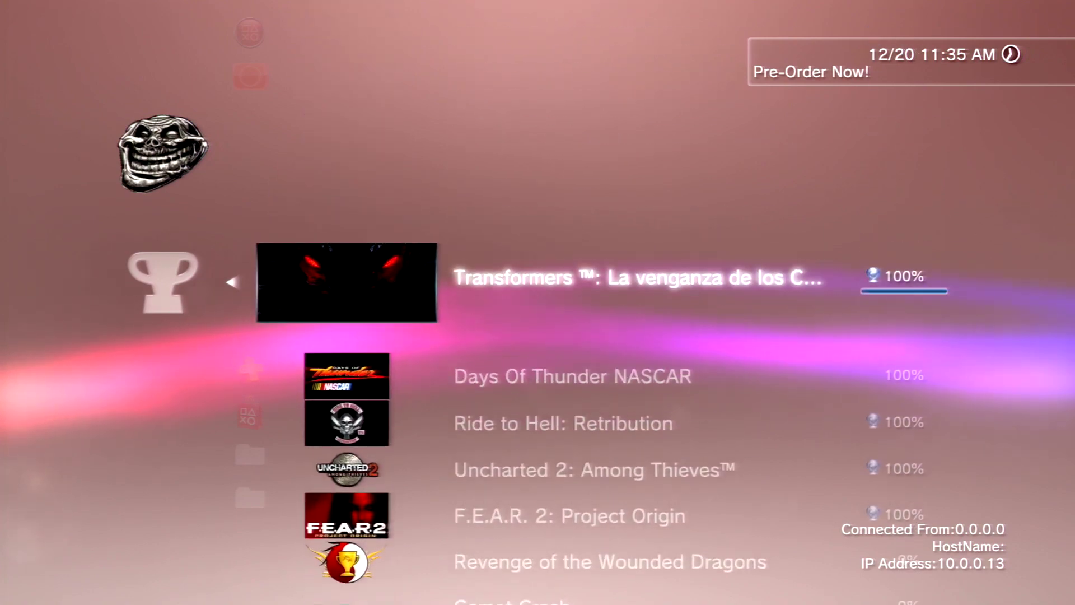
- Leave the Trophy Collection and sign in to PlayStation Network
key(Escape)
key(Up)
key(Up)
key(Return)
key(Return)
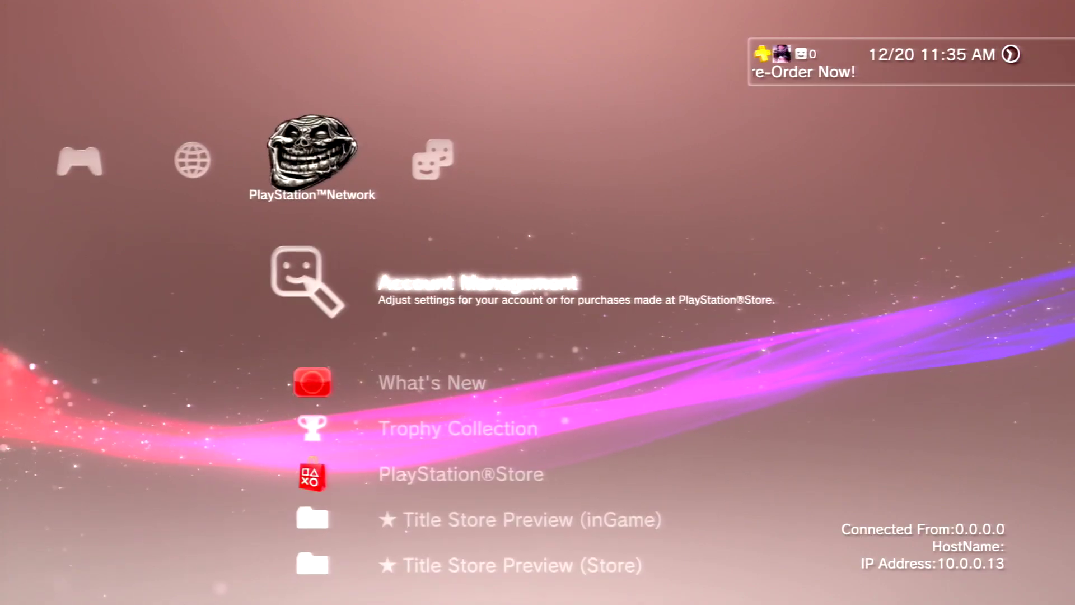
- Go to the Friends category and look through the friends listed below the own profile
key(Right)
key(Down)
key(Down)
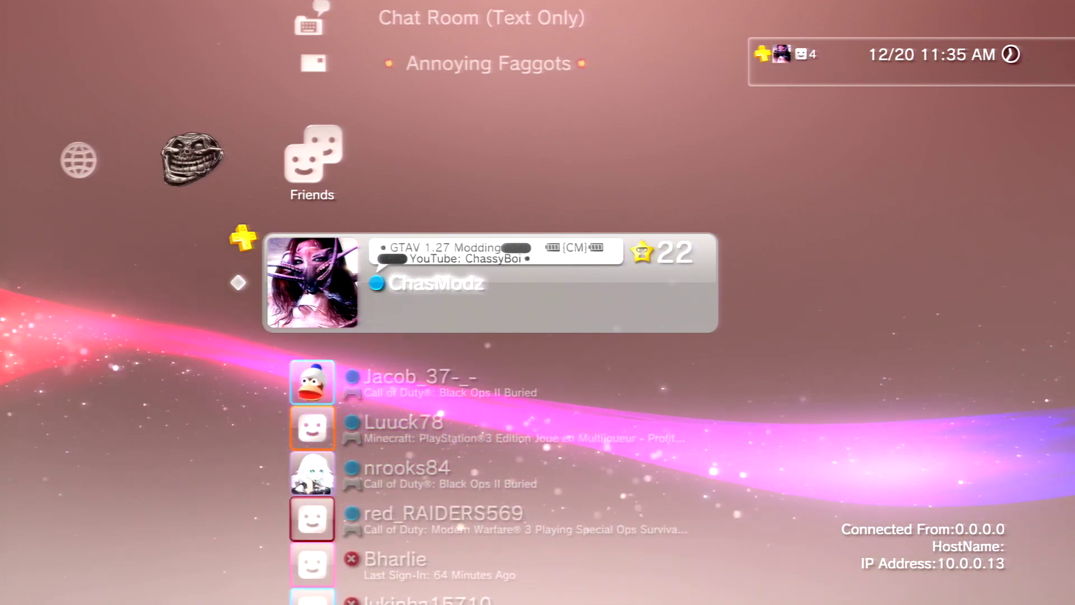
key(Down)
key(Down)
key(Down)
key(Down)
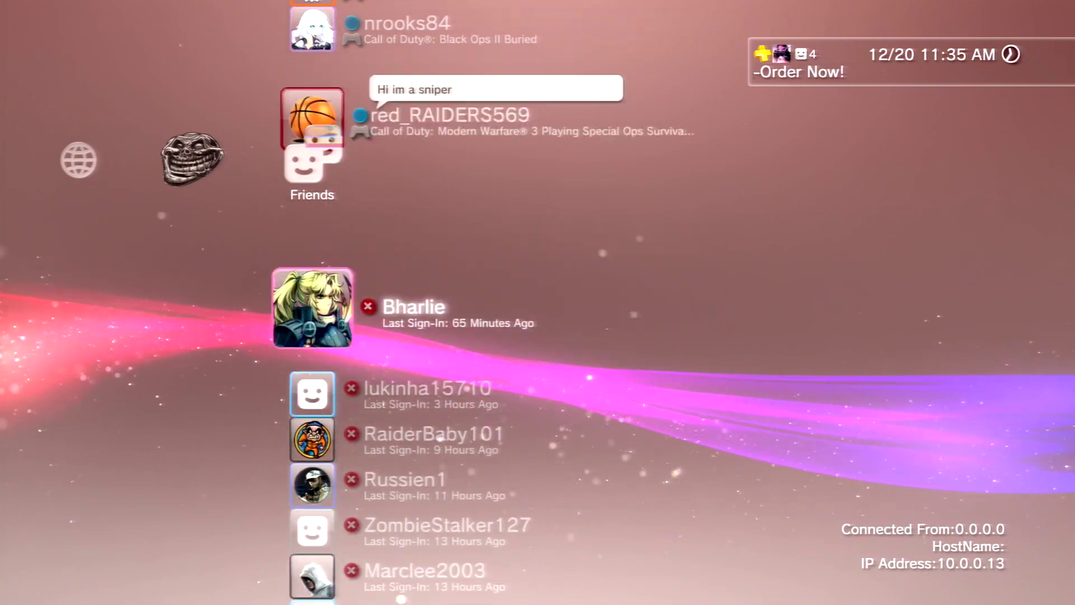
key(Up)
key(Up)
key(Up)
key(Up)
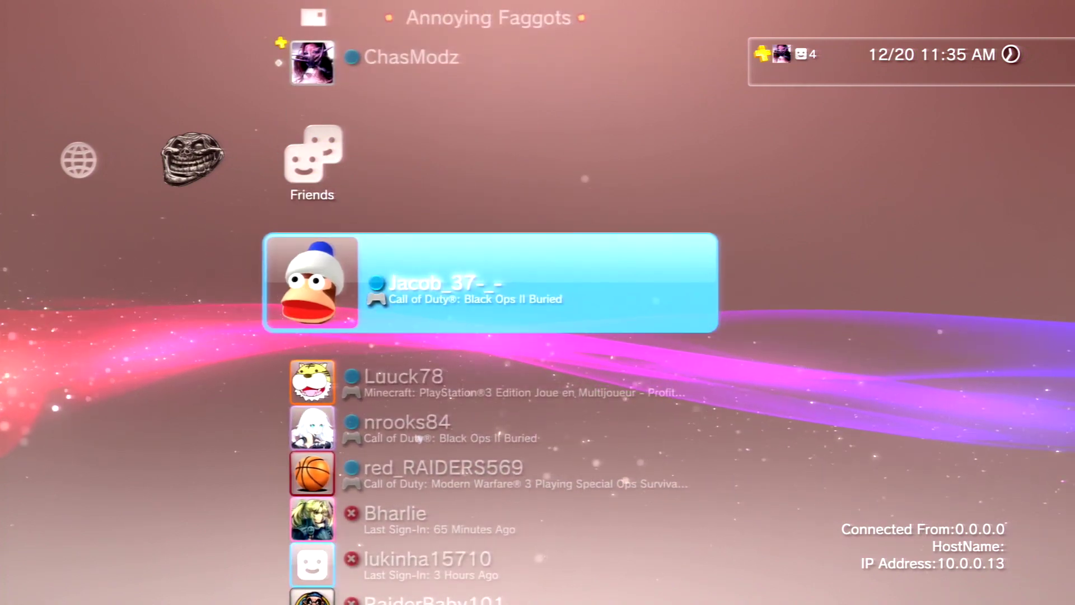
- Try to open the own profile above the friends in the Friends category
key(Left)
key(Left)
key(Right)
key(Right)
key(Down)
key(Down)
key(Down)
key(Down)
key(Down)
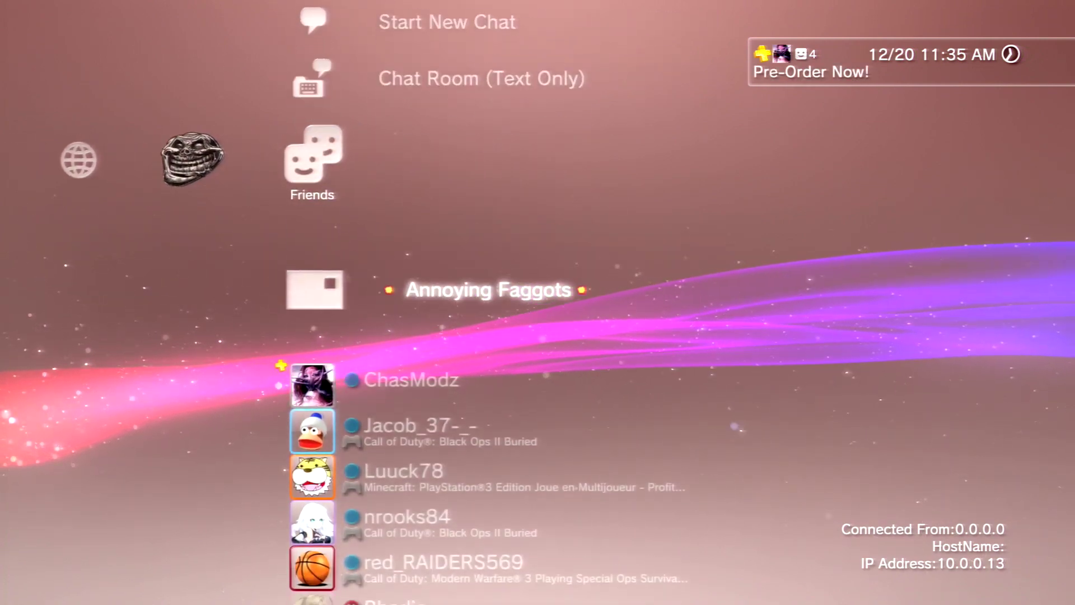
key(Down)
key(Return)
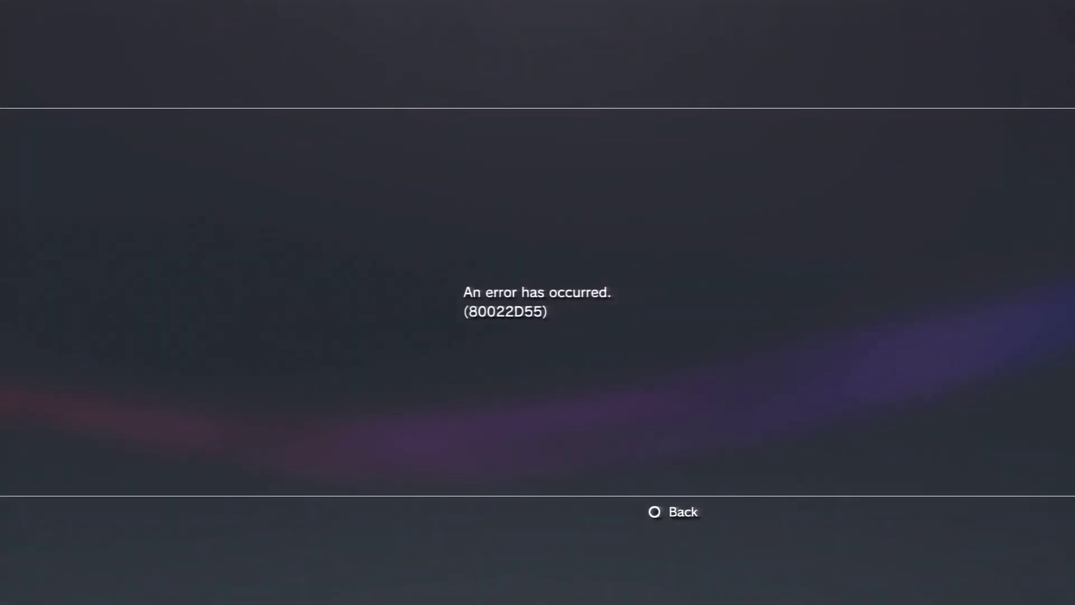
key(Escape)
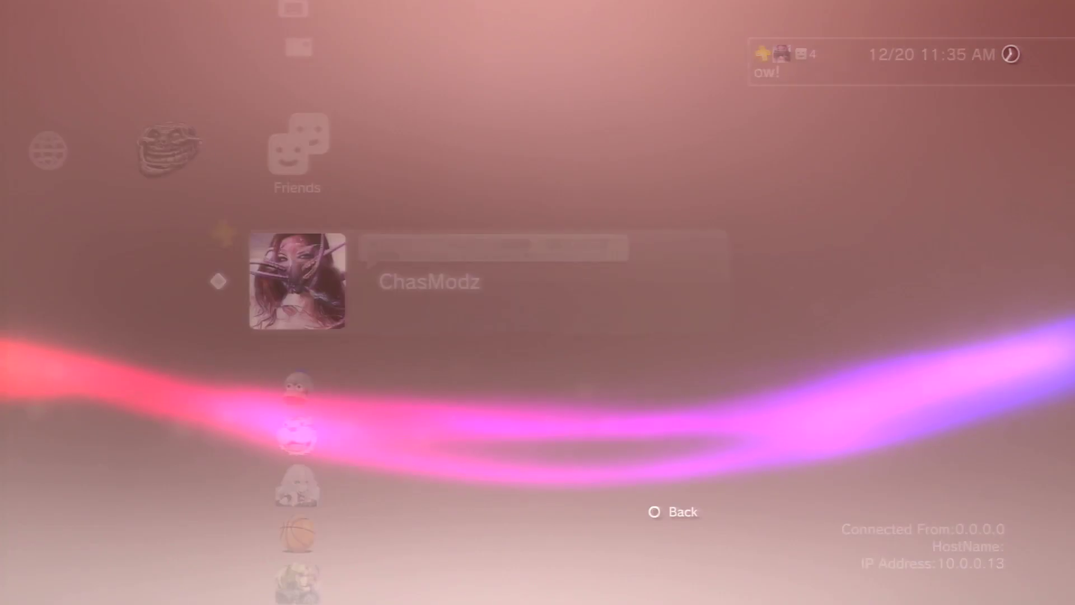
- Browse the Friends category up to its first entry, Annoying People
key(Down)
key(Up)
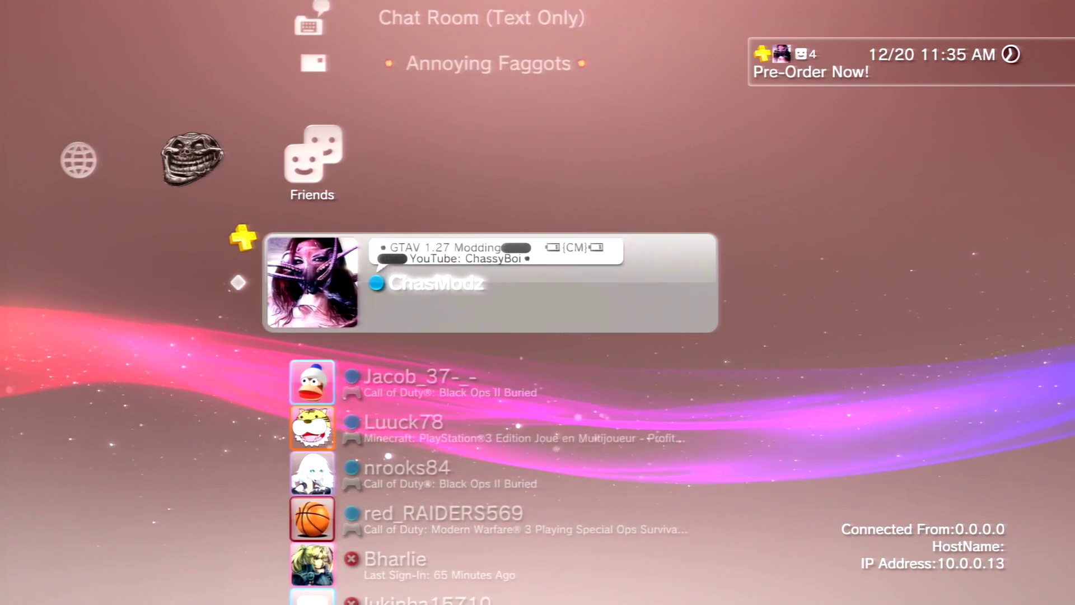
key(Up)
key(Up)
key(Up)
key(Up)
key(Up)
key(Up)
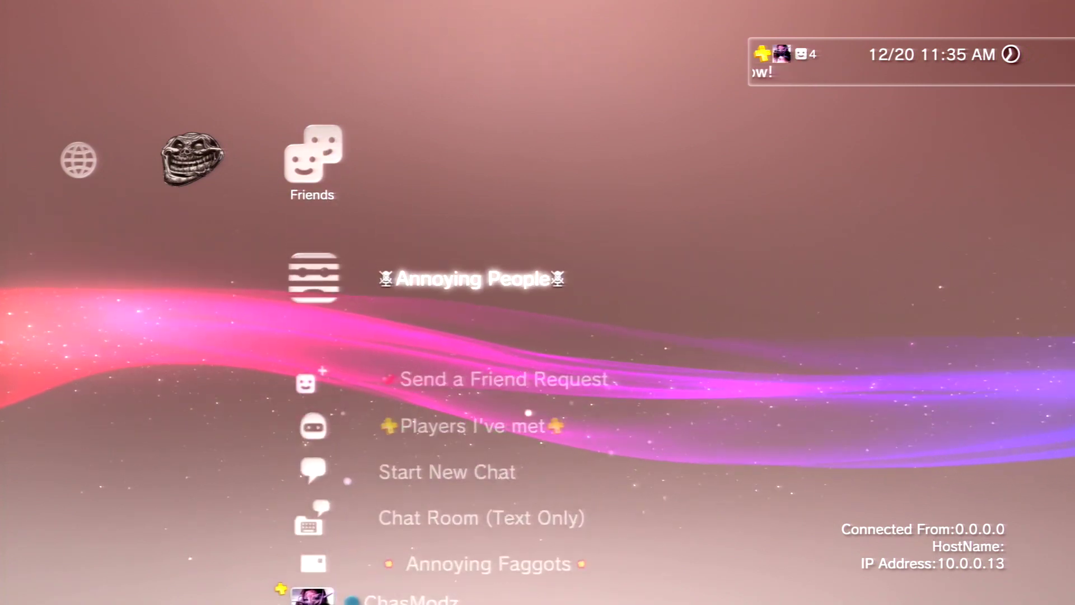
key(Left)
key(Right)
- Return to the own profile in the Friends category and open it again
key(Down)
key(Down)
key(Down)
key(Down)
key(Down)
key(Down)
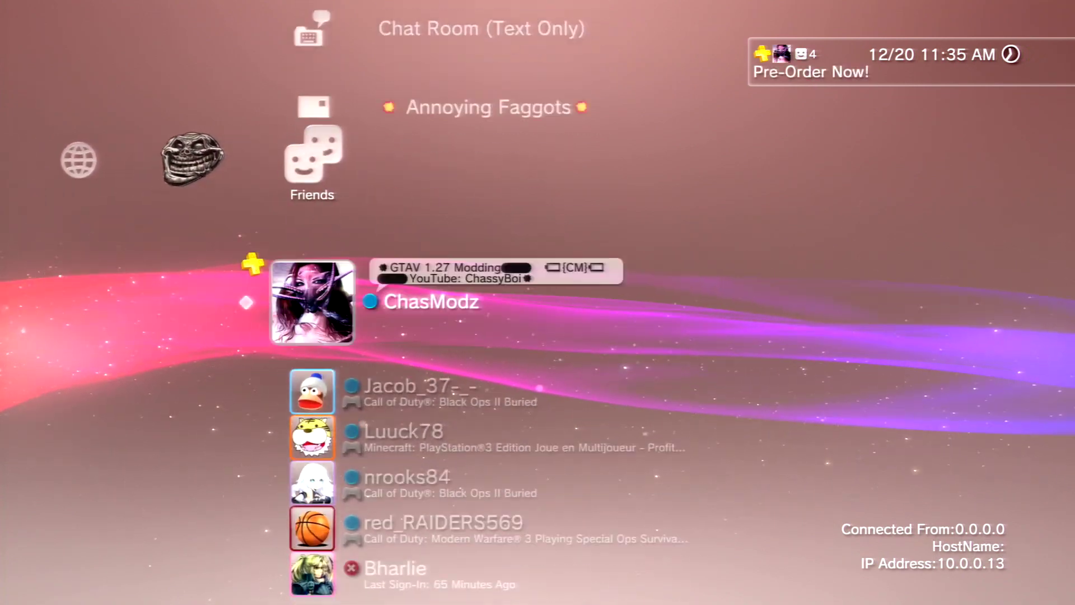
key(Up)
key(Down)
key(Return)
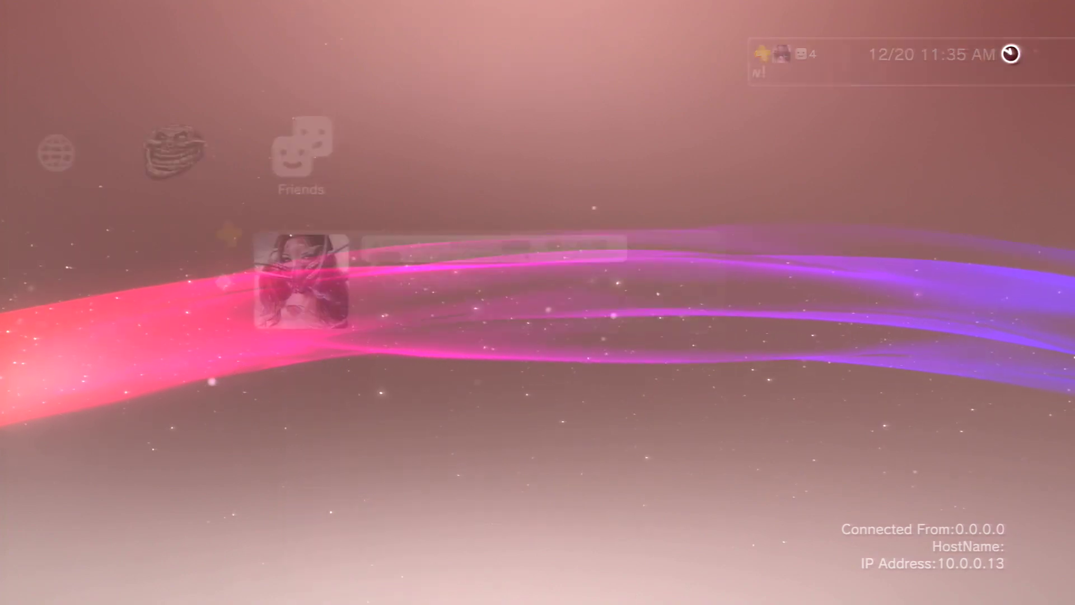